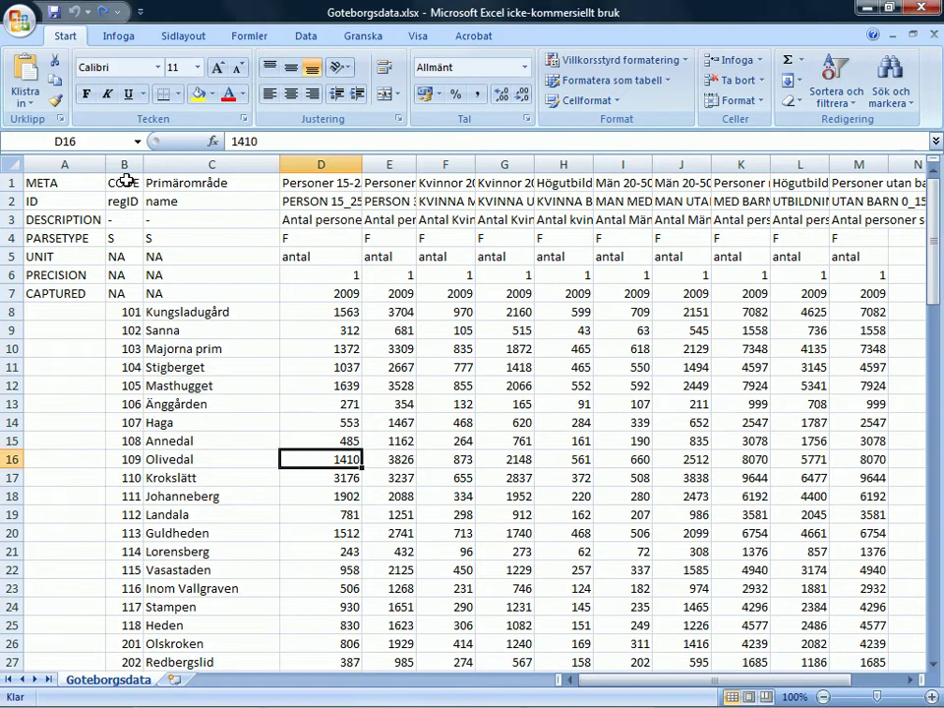
Clear the metadata entries in cells B1:M7, keeping the row labels in column A
drag(126, 182, 853, 295)
key(Delete)
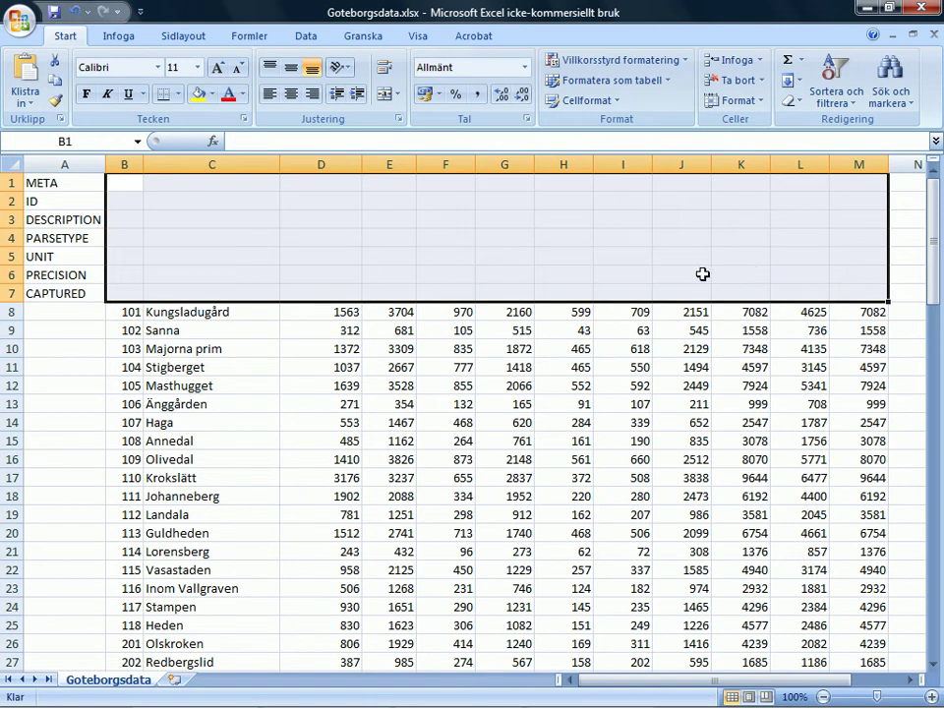
click(219, 162)
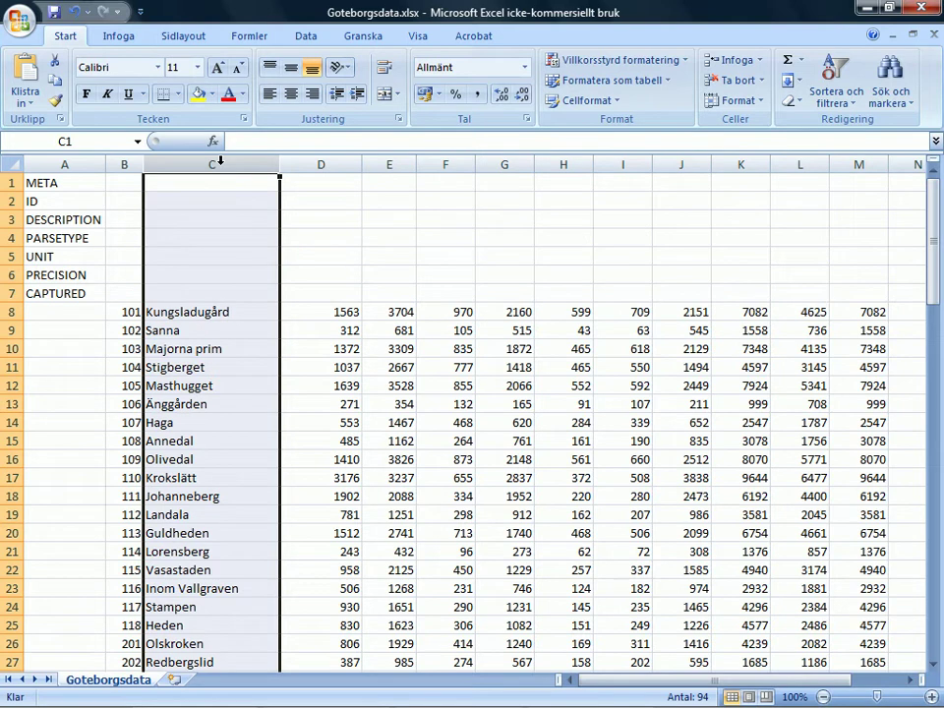
click(125, 163)
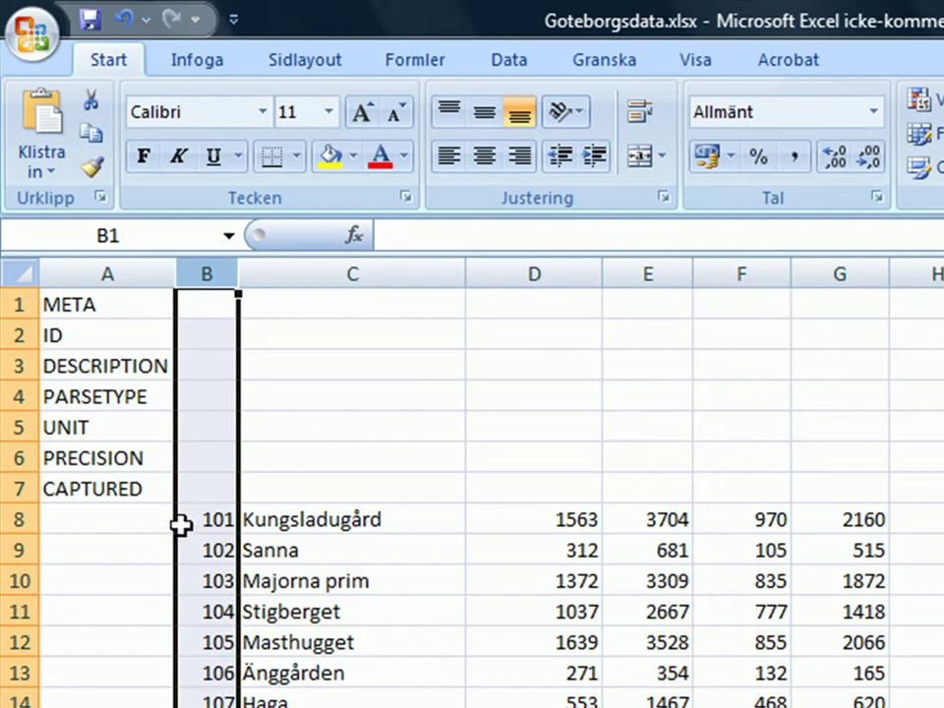
Try to change the Kungsladugård code in cell B8 to 01 under the general number format
click(182, 523)
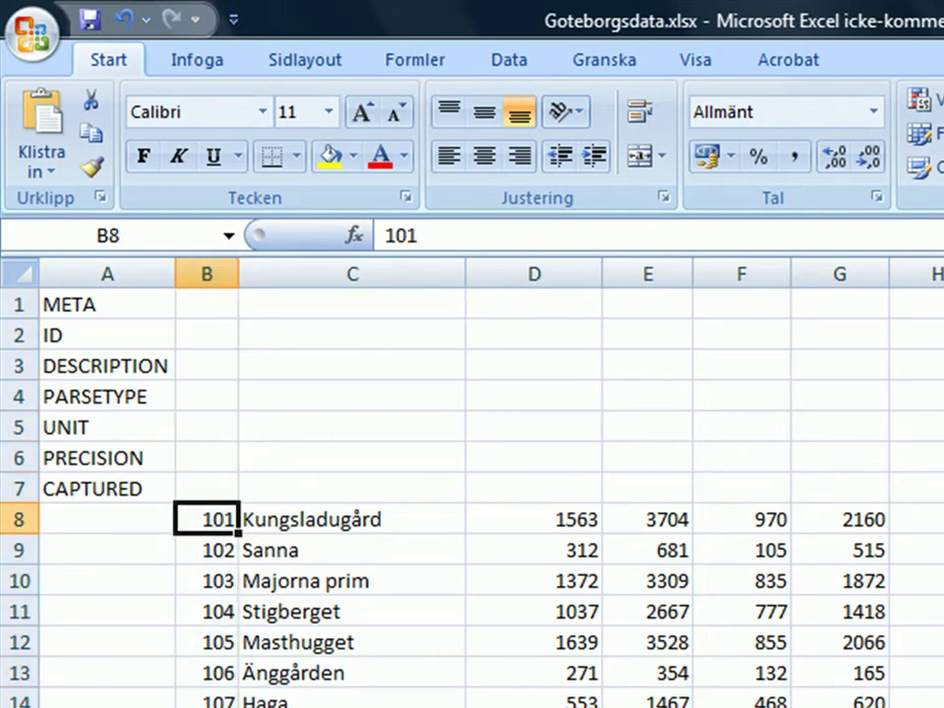
key(F2)
key(Home)
key(Delete)
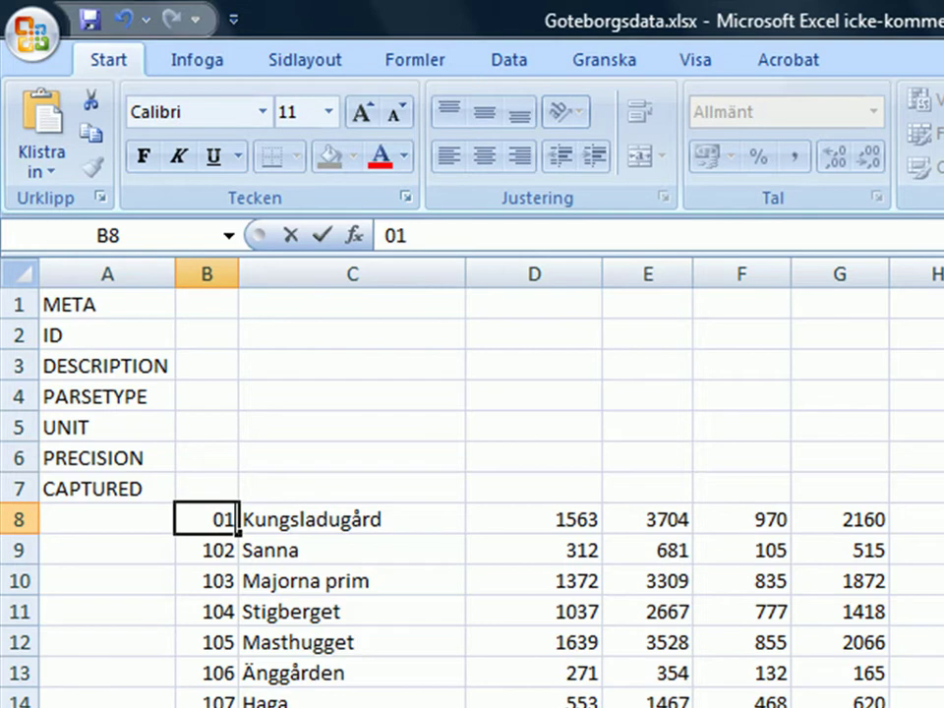
click(109, 629)
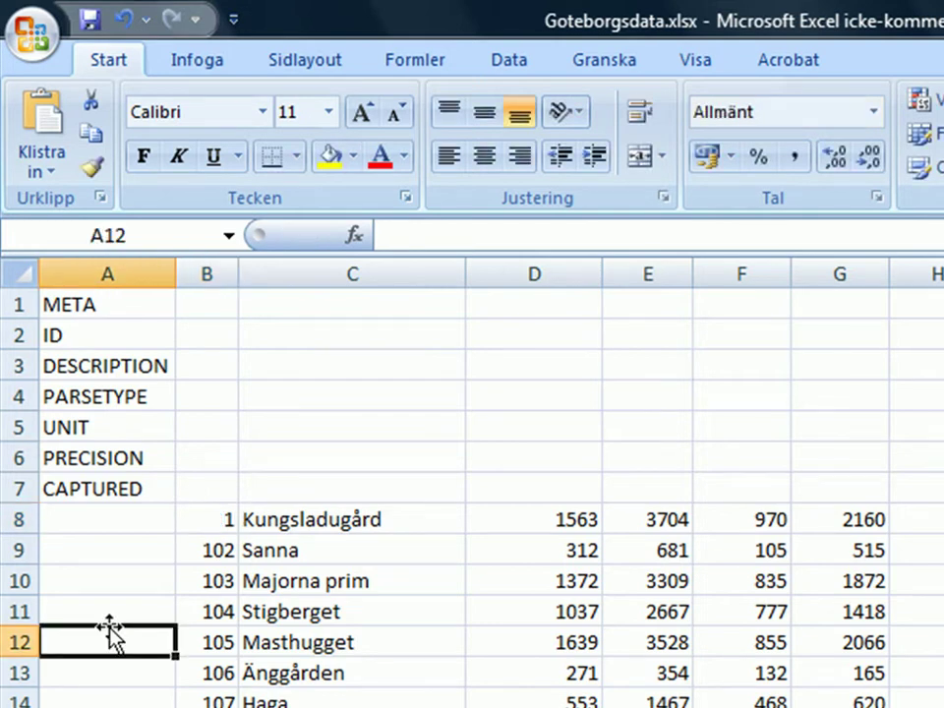
Format the whole code column B as Text
click(201, 266)
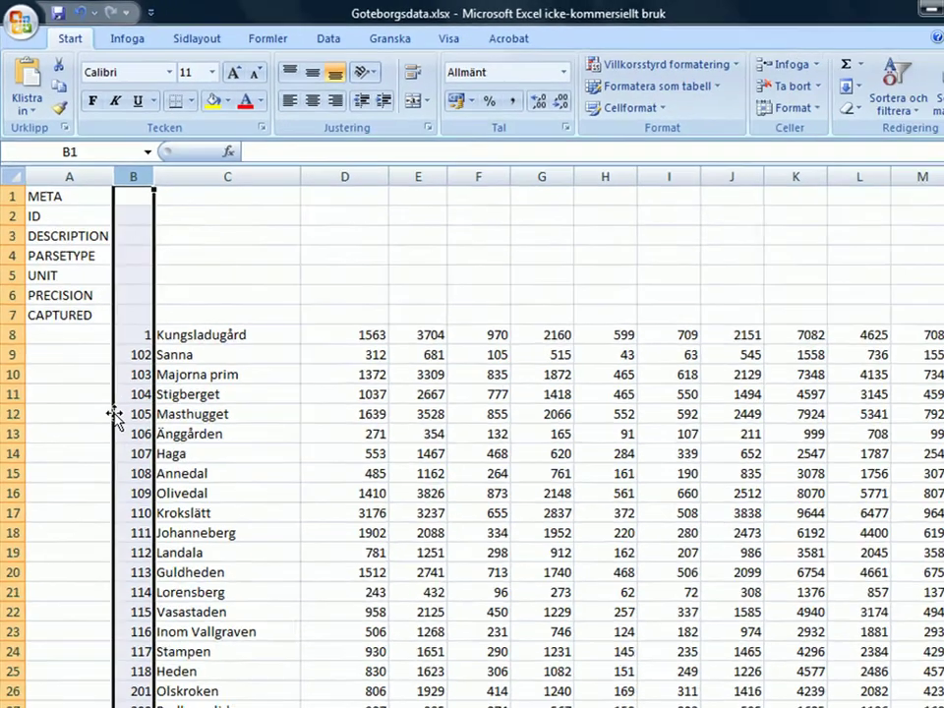
right_click(196, 649)
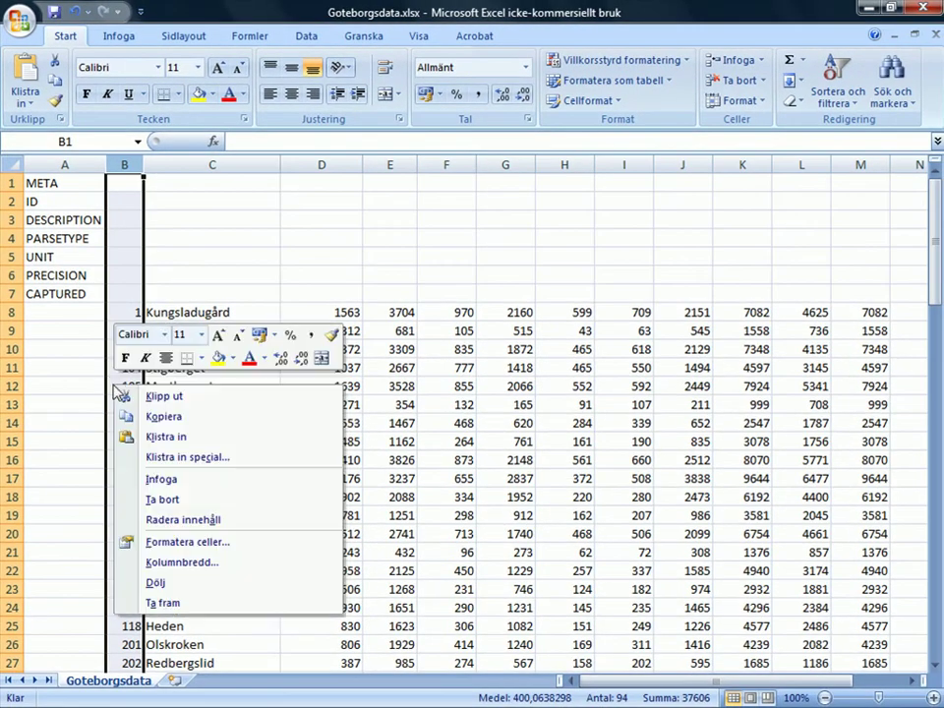
click(187, 542)
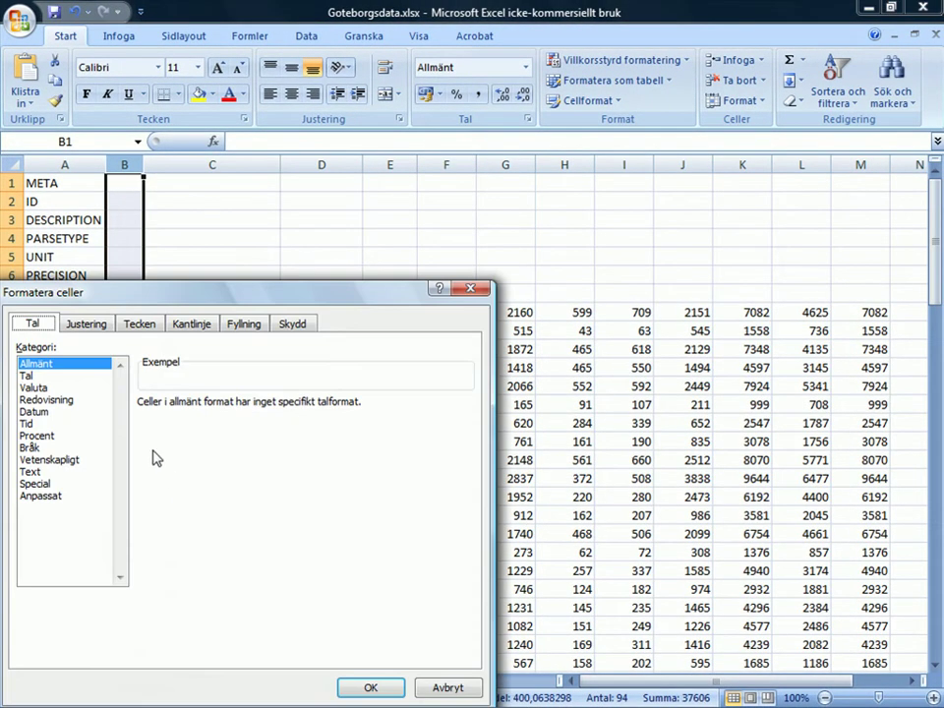
click(36, 475)
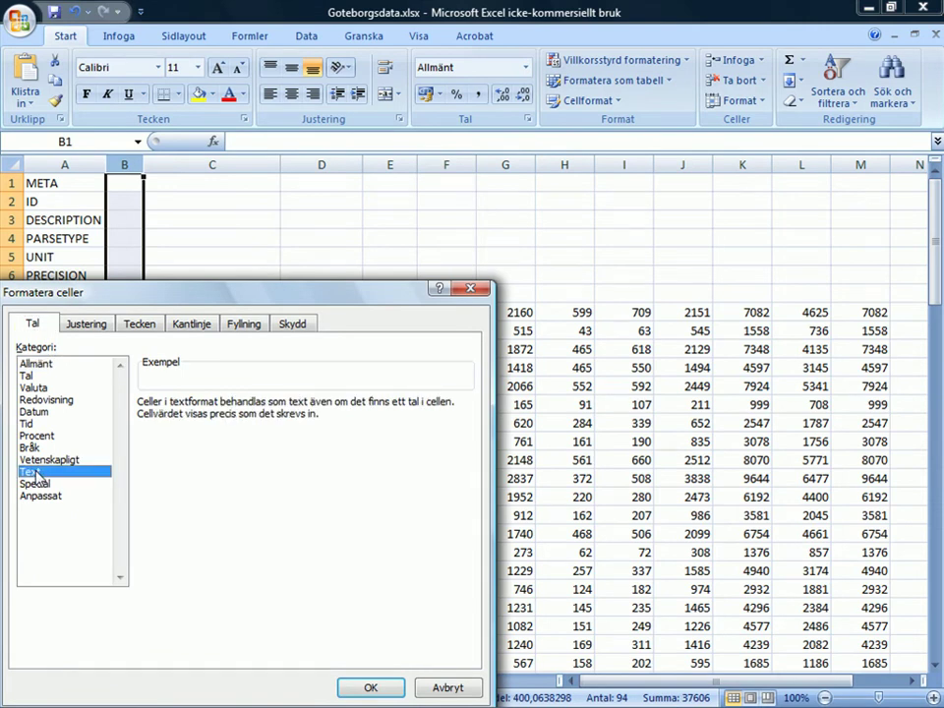
click(369, 688)
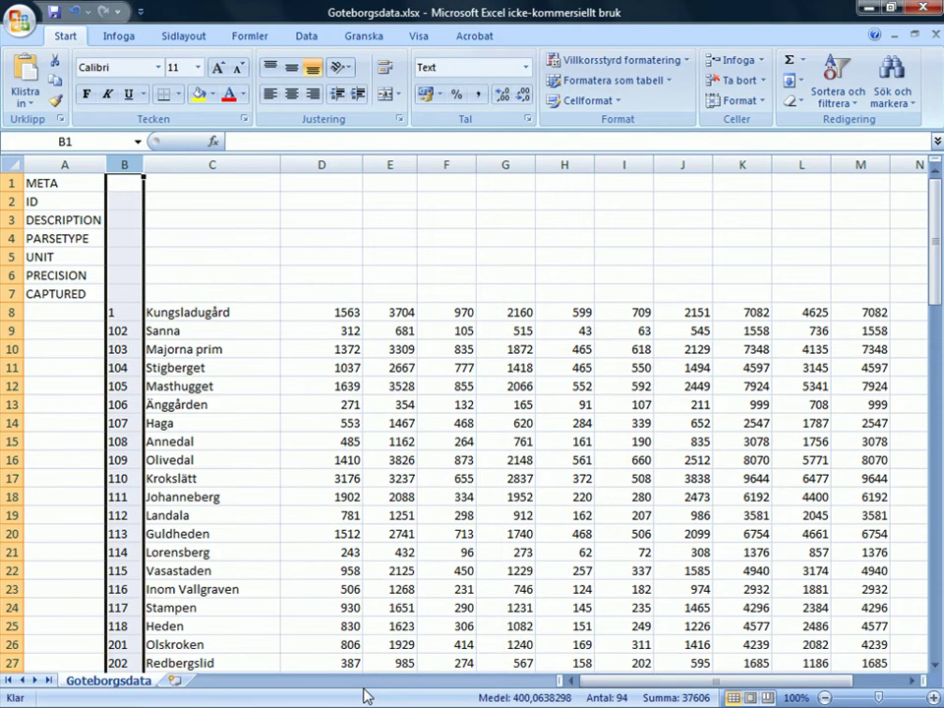
Enter 01 as the Kungsladugård code in B8, and undo the code and text-format changes to column B
click(114, 313)
text(01)
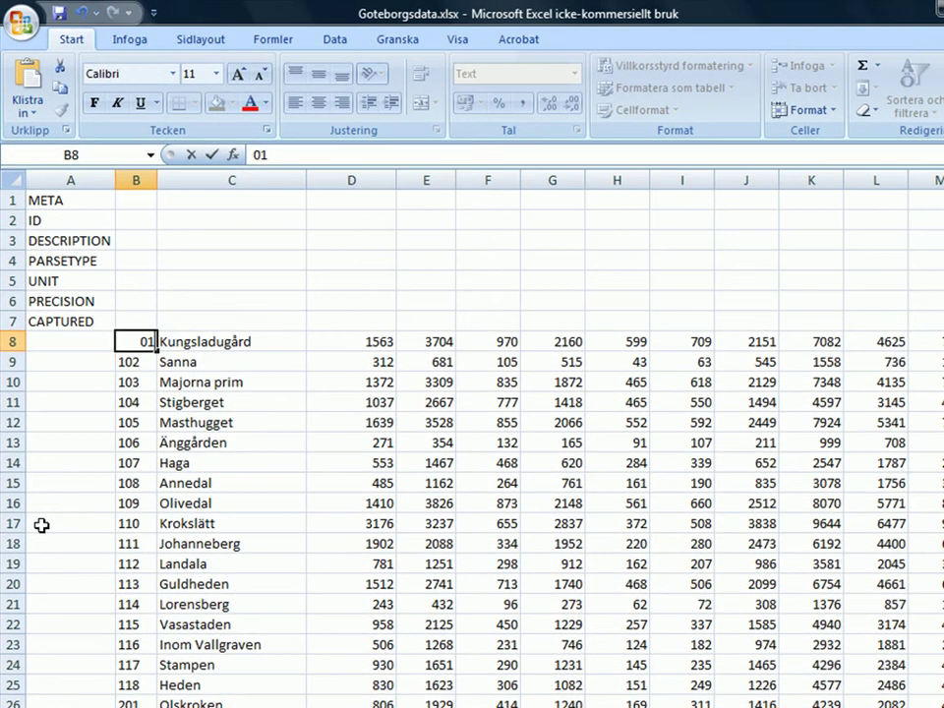
click(43, 475)
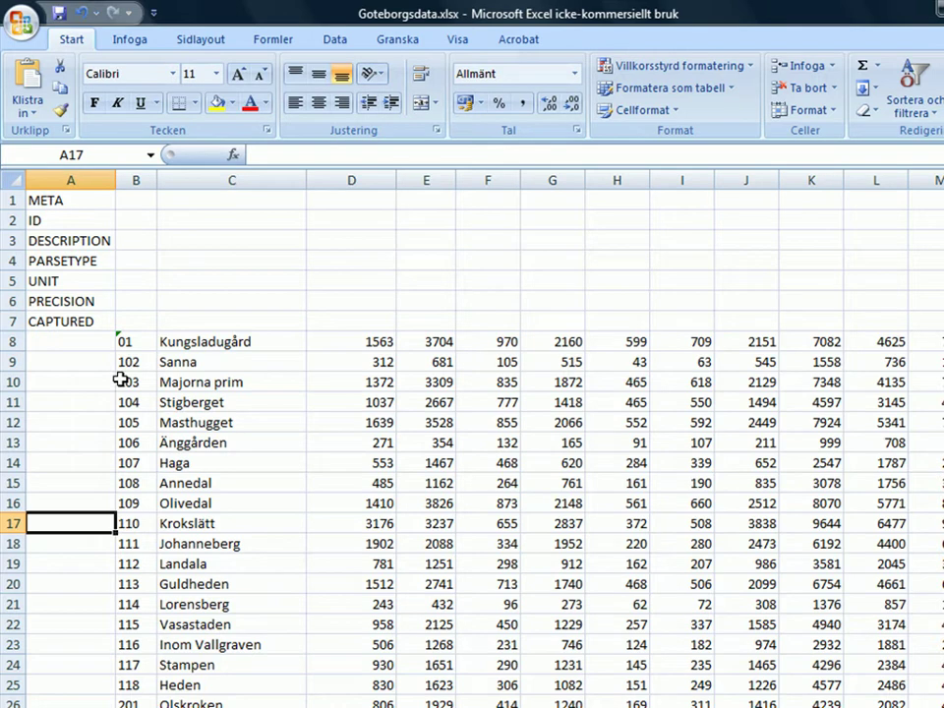
key(ctrl+z)
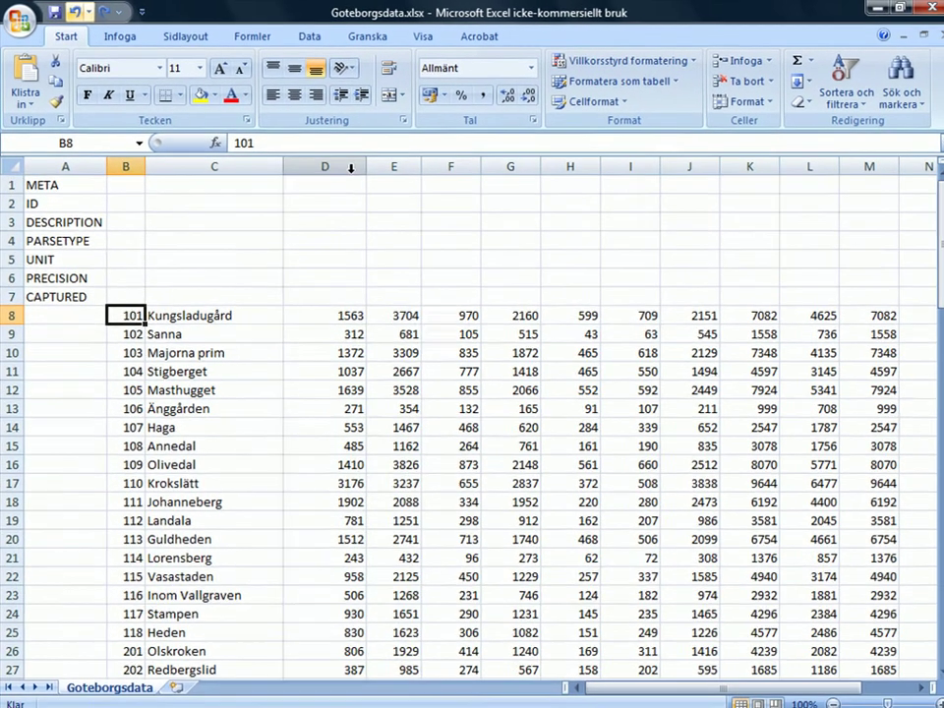
Fill the PARSETYPE row with F for all the numeric data columns, D4 through M4
drag(352, 180, 837, 195)
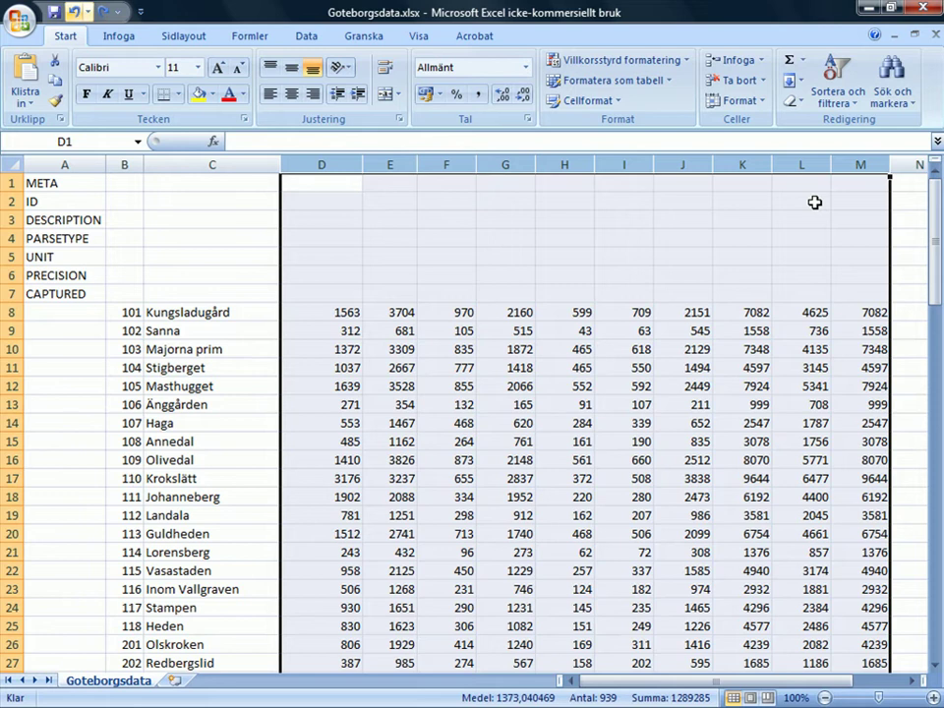
click(5, 236)
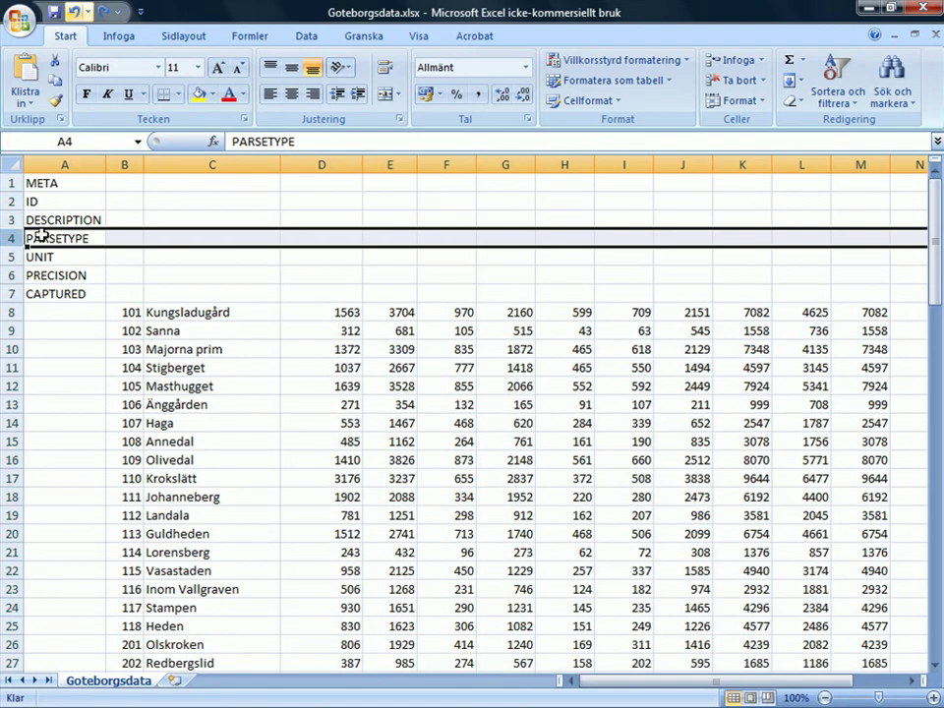
click(348, 241)
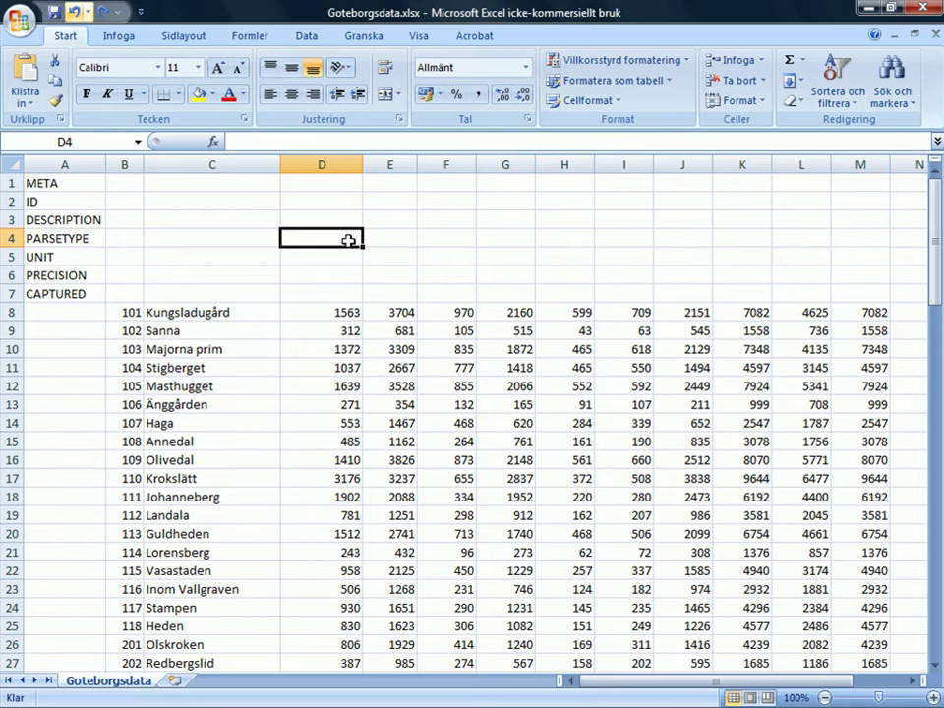
text(F)
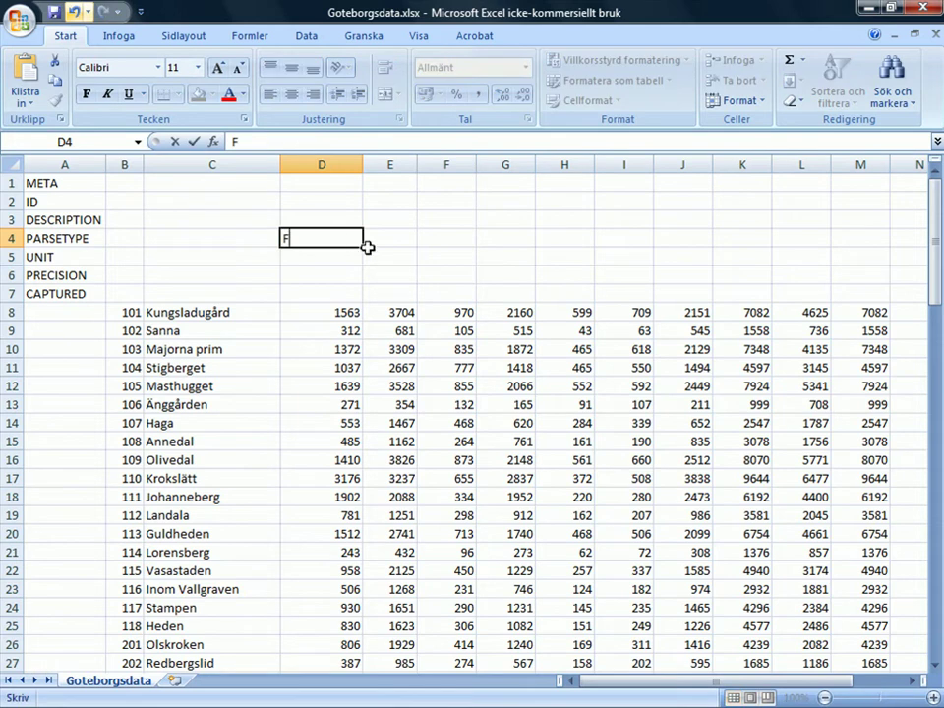
drag(362, 251, 875, 255)
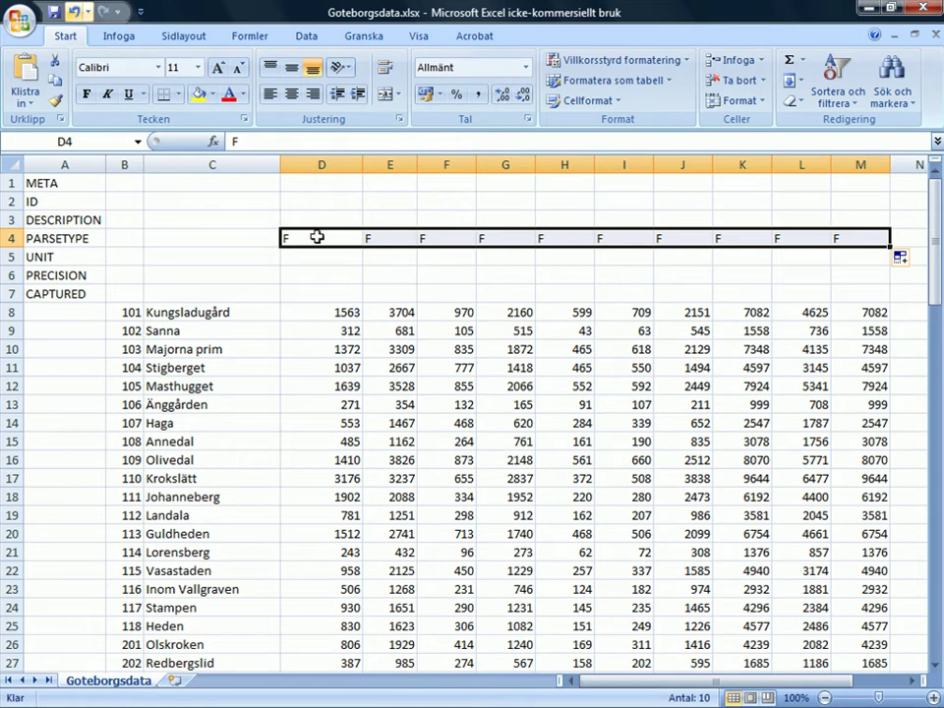
Enter S as the PARSETYPE of the name column C and the code column B
click(237, 239)
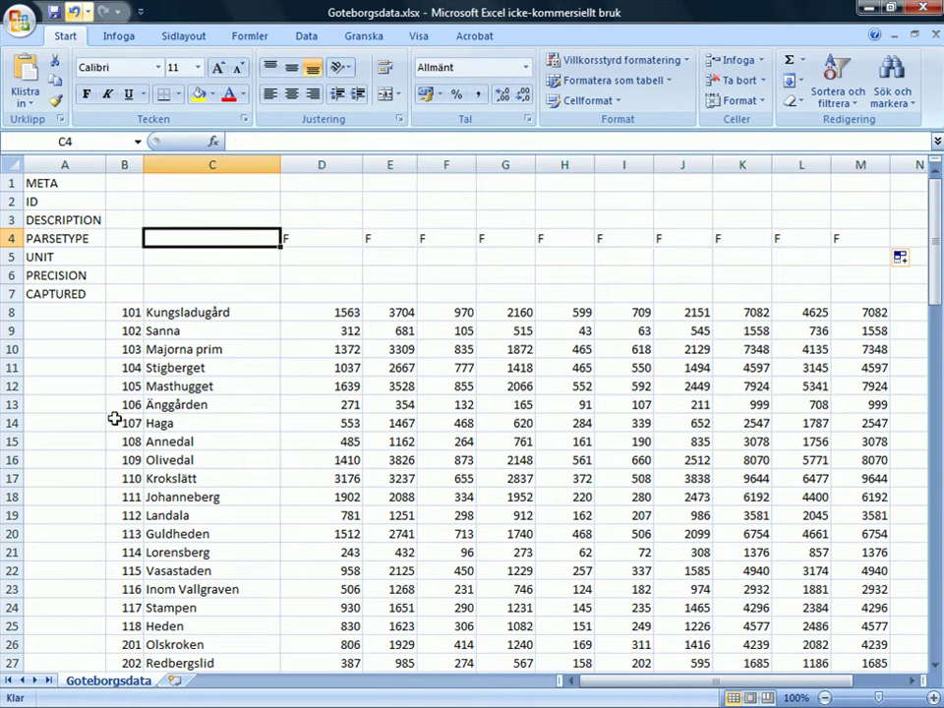
text(S)
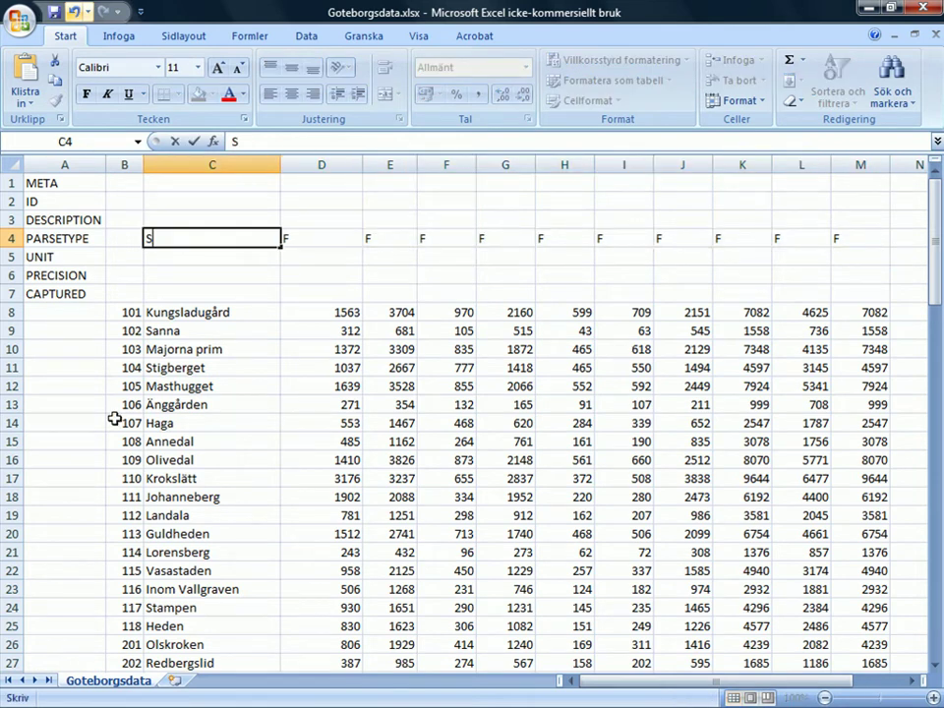
click(121, 238)
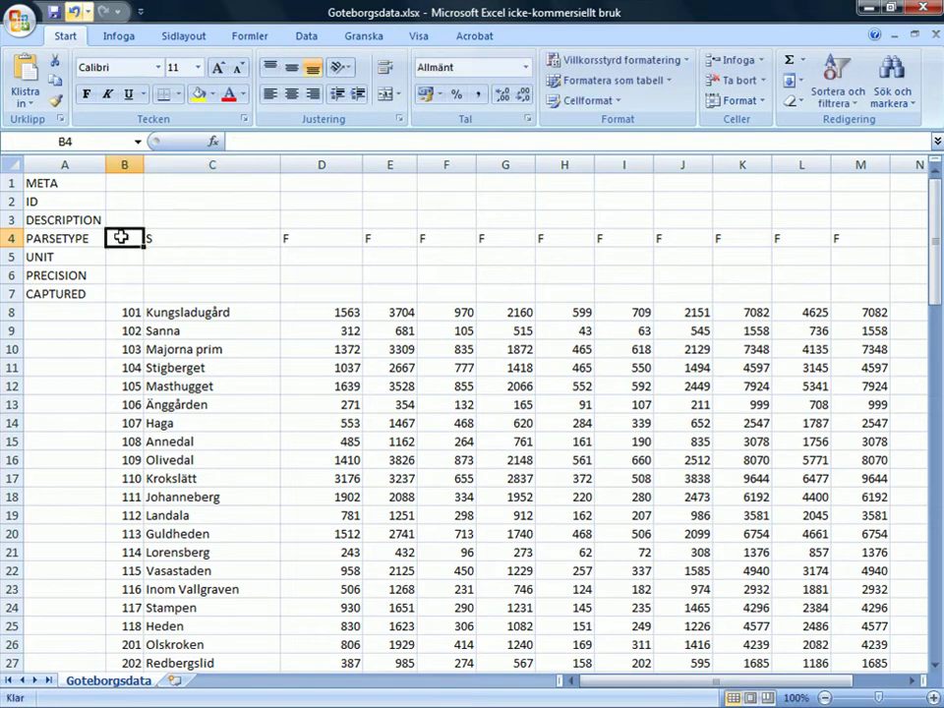
text(S)
Paste the copied column titles, from CODE and Primärområde onward, into the META row starting at B1
click(8, 184)
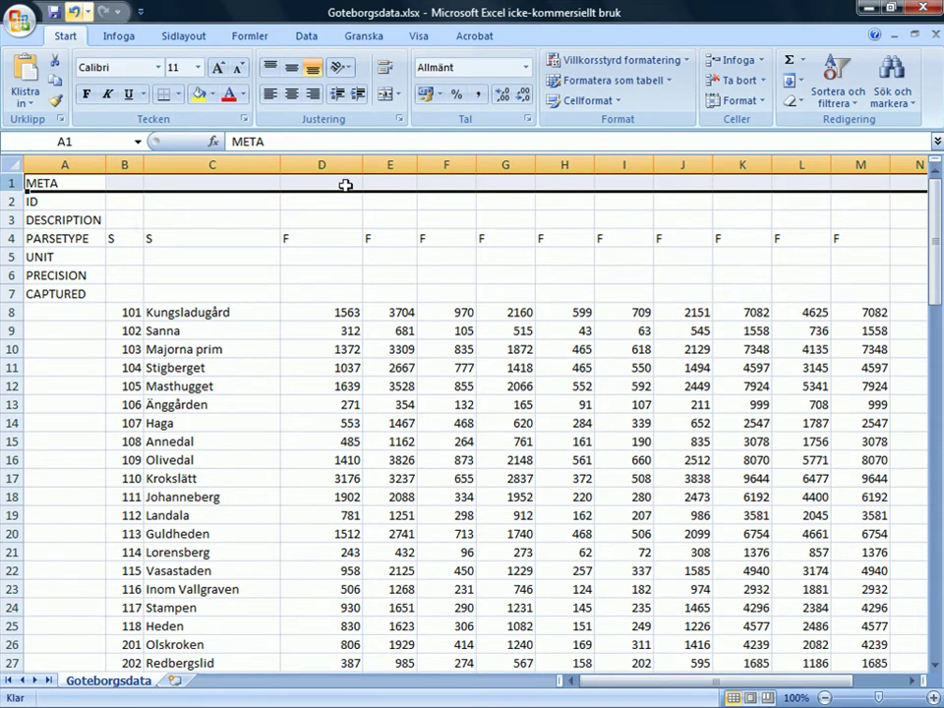
key(Right)
key(ctrl+v)
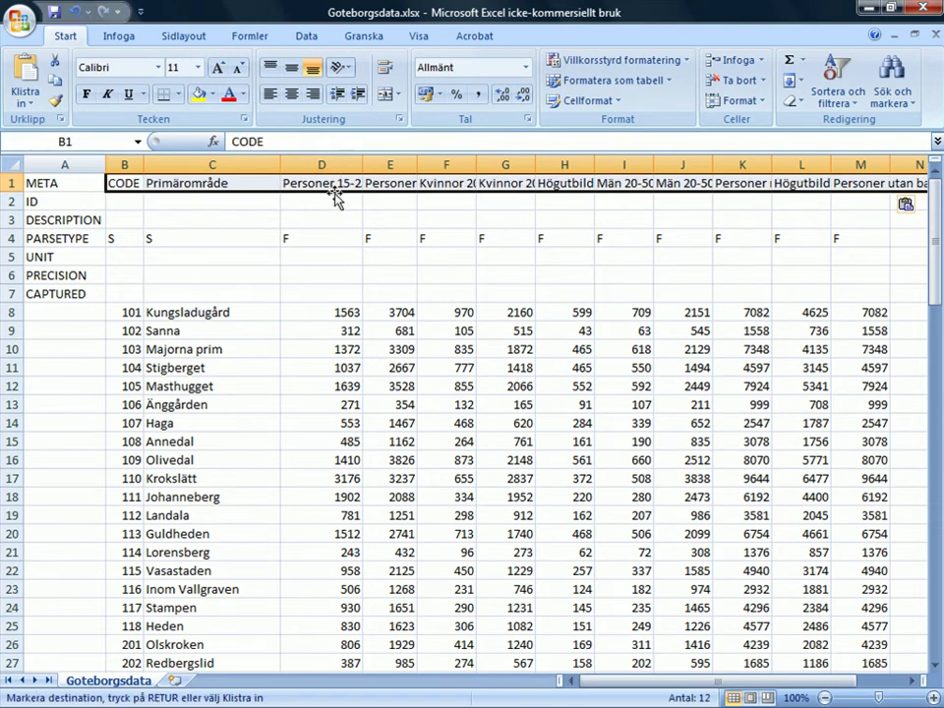
click(334, 185)
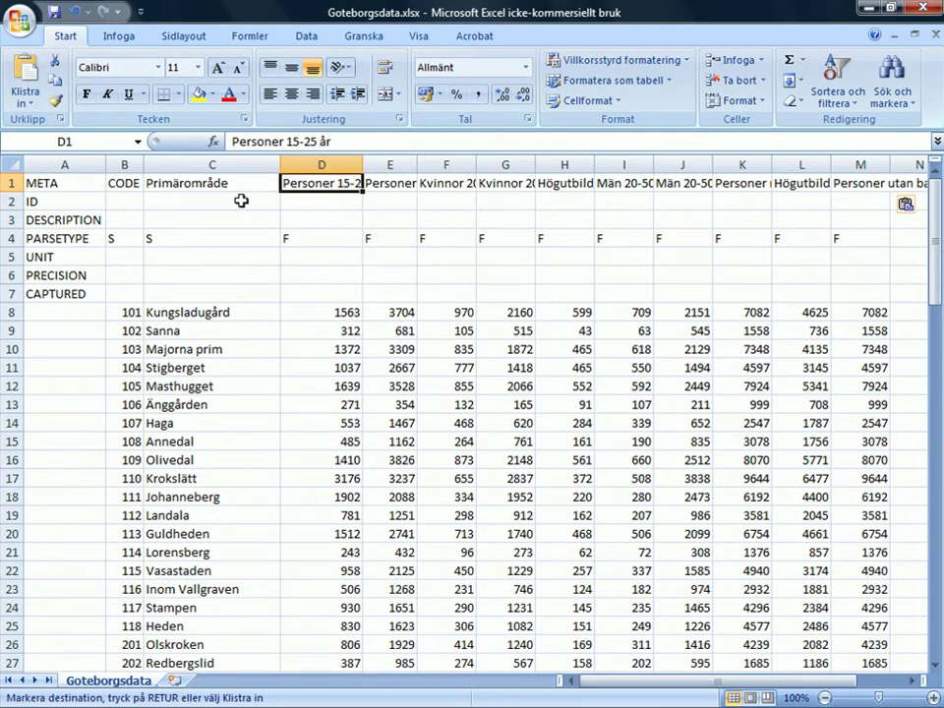
click(223, 183)
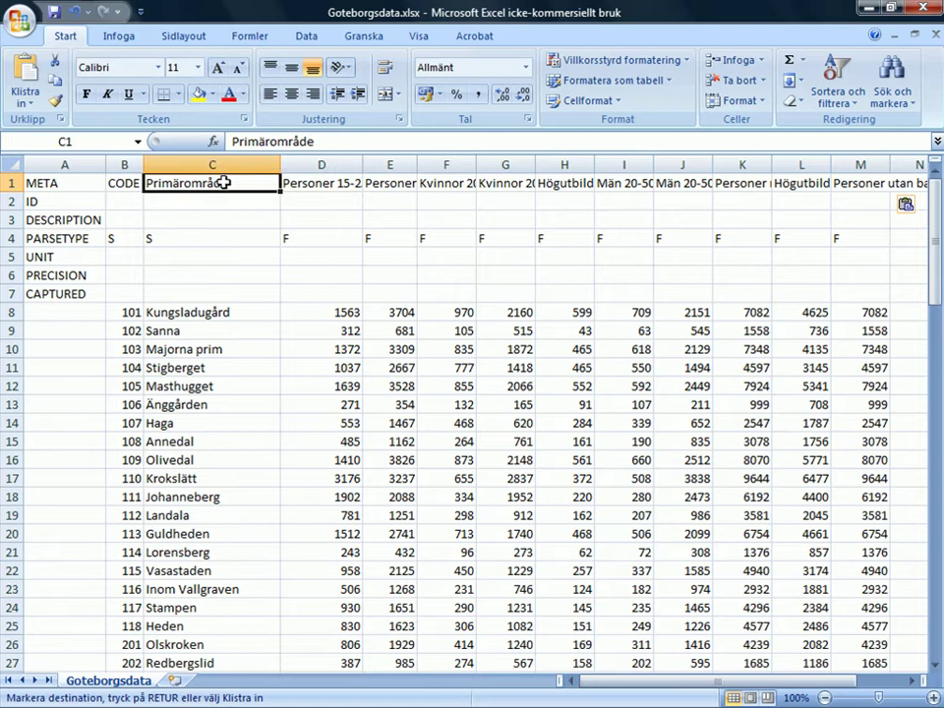
click(126, 183)
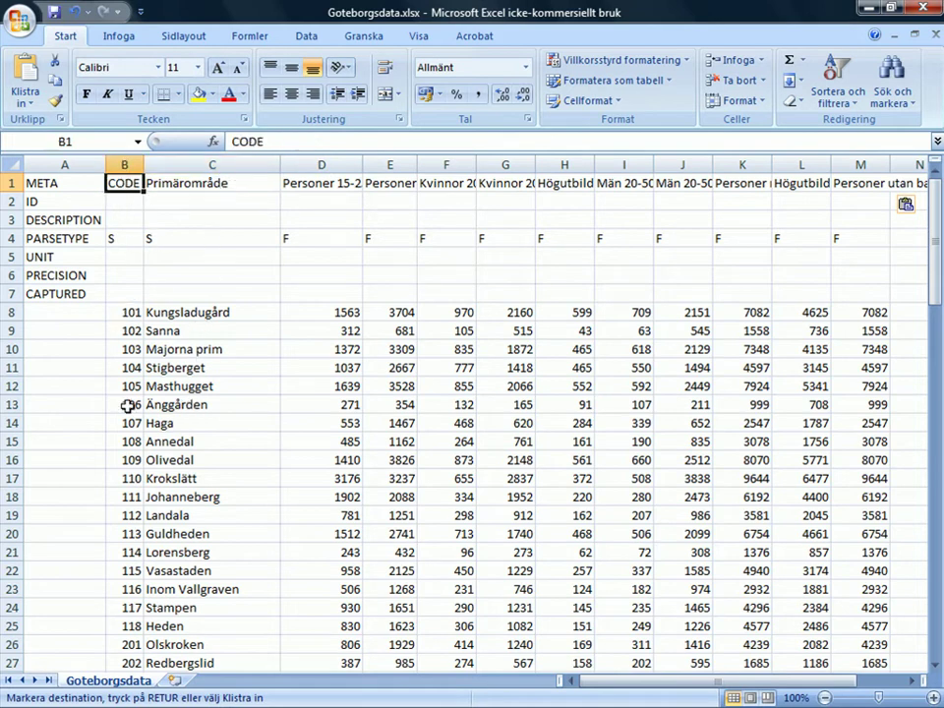
Paste the copied column identifiers, from regID and name onward, into the ID row starting at B2
click(10, 201)
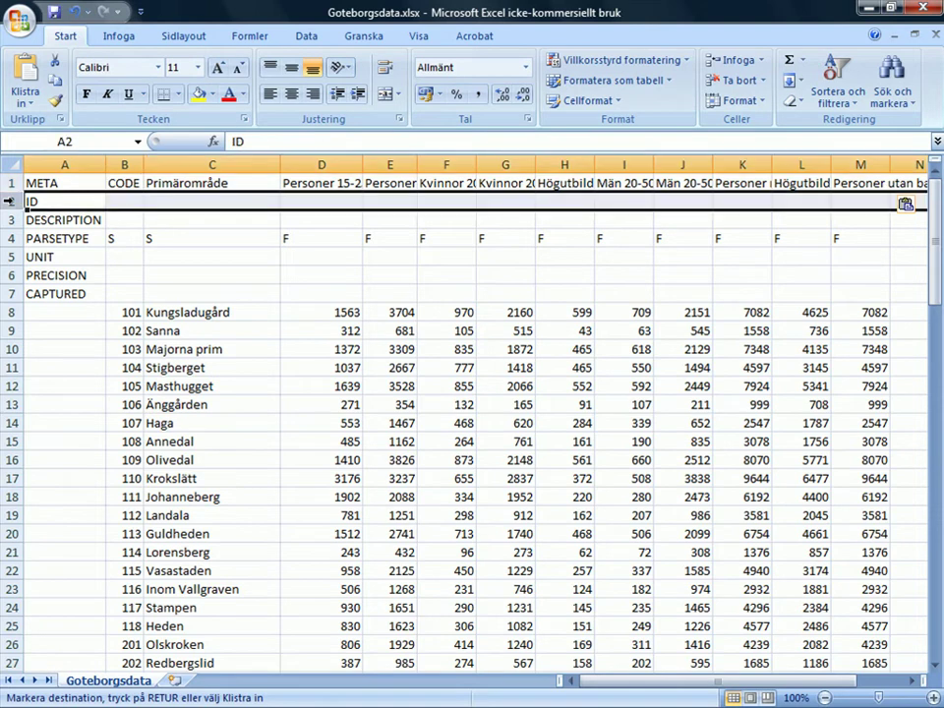
click(129, 201)
key(ctrl+v)
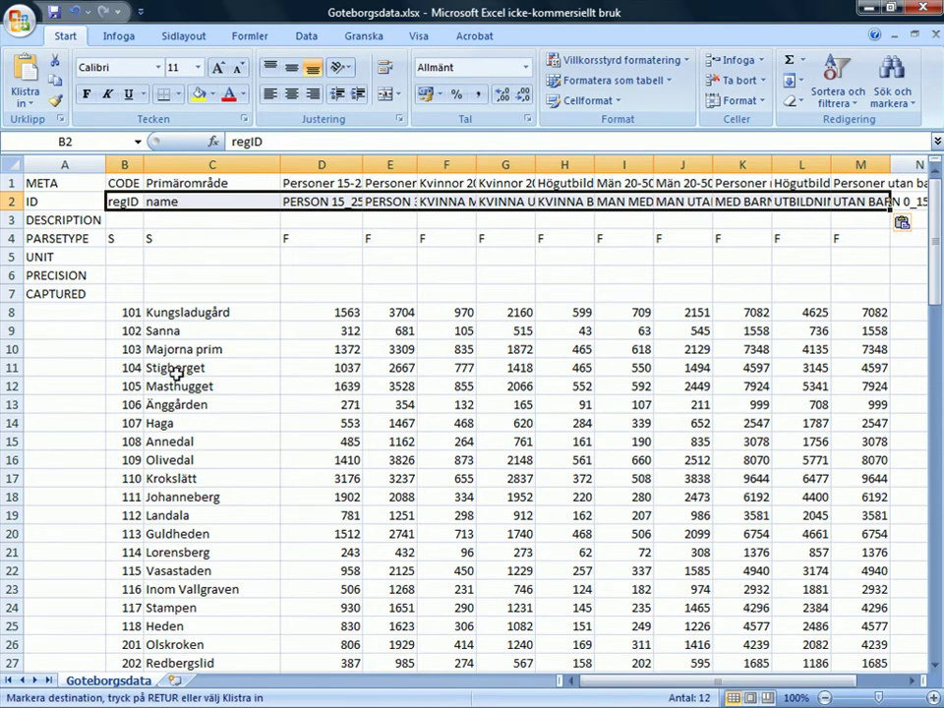
Examine several identifiers in the ID row, and compare the PARSETYPE, ID, META and DESCRIPTION rows
click(318, 203)
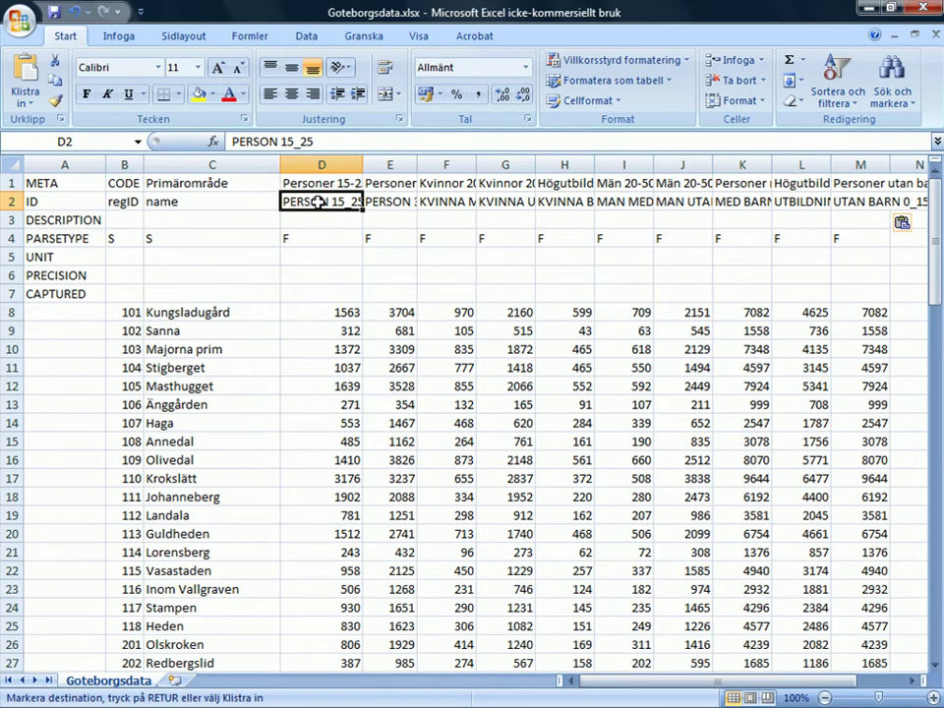
click(541, 201)
click(387, 201)
click(430, 202)
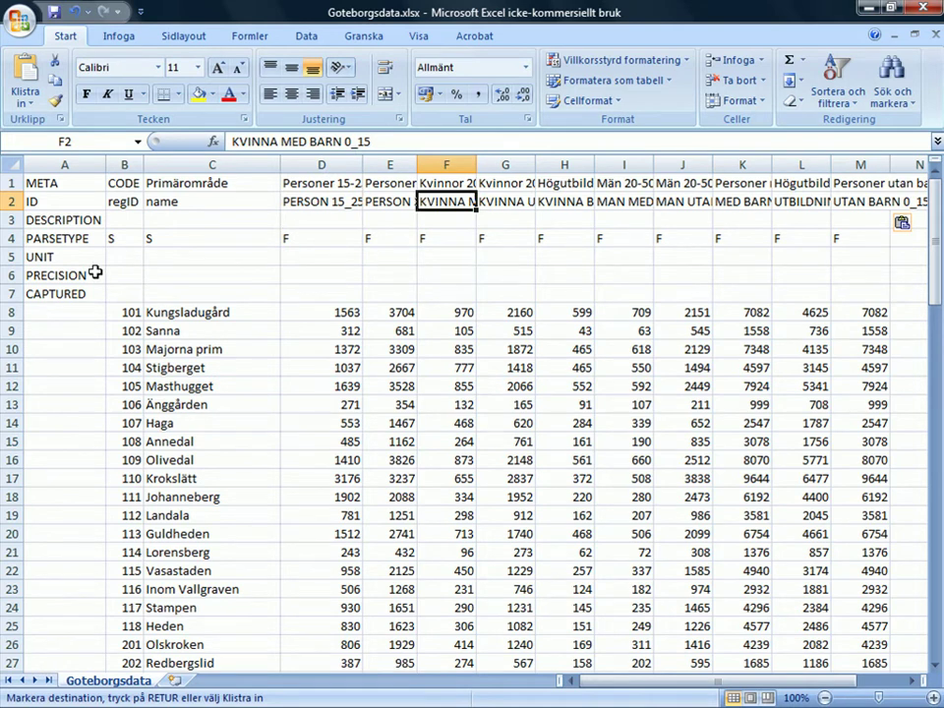
click(7, 238)
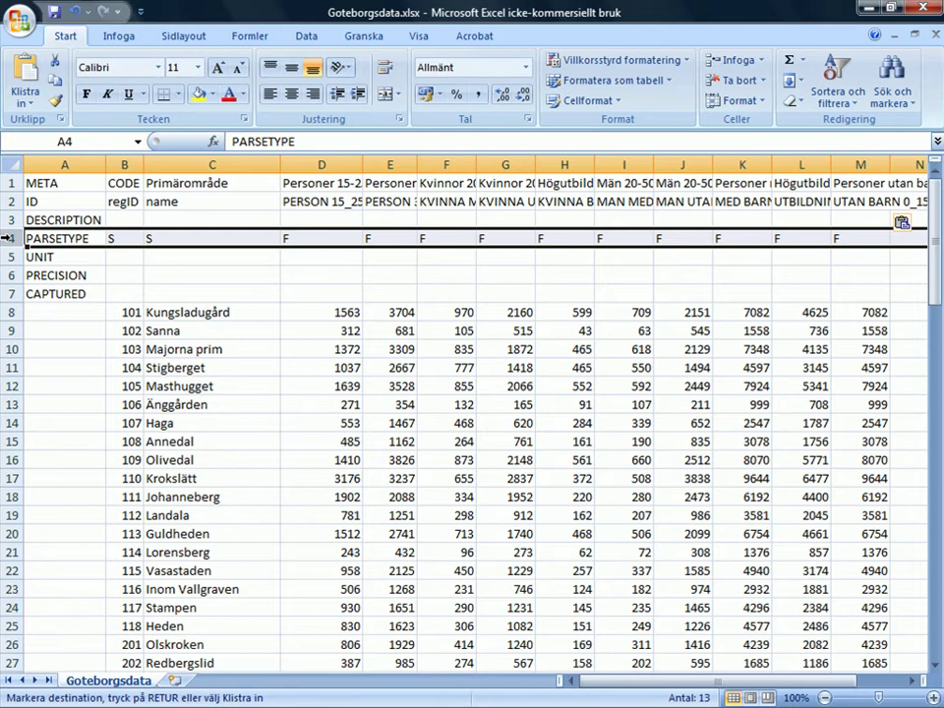
click(6, 201)
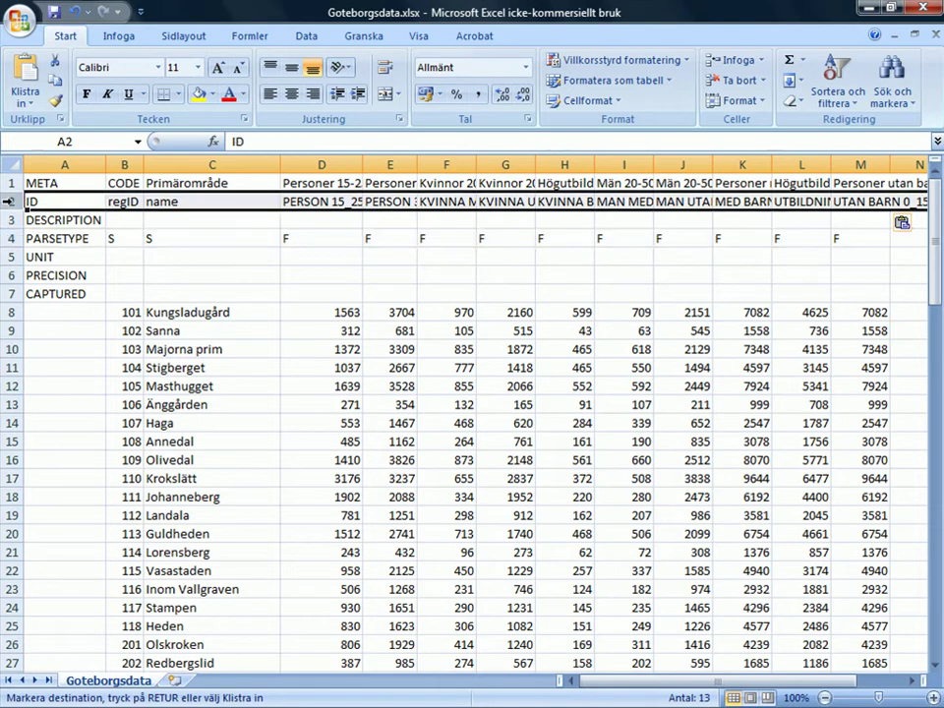
click(11, 183)
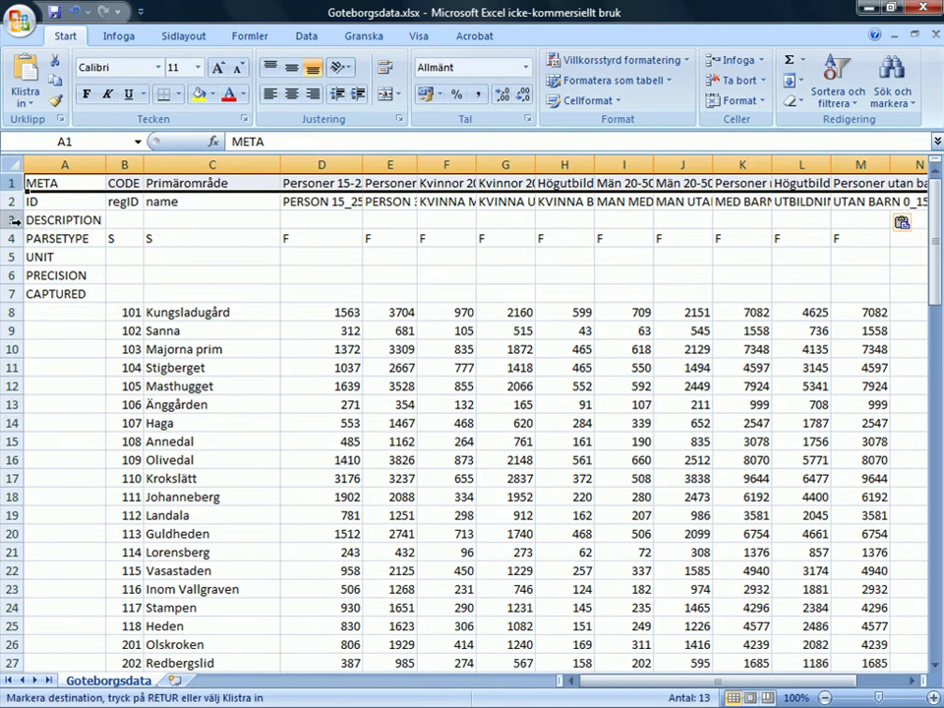
click(38, 219)
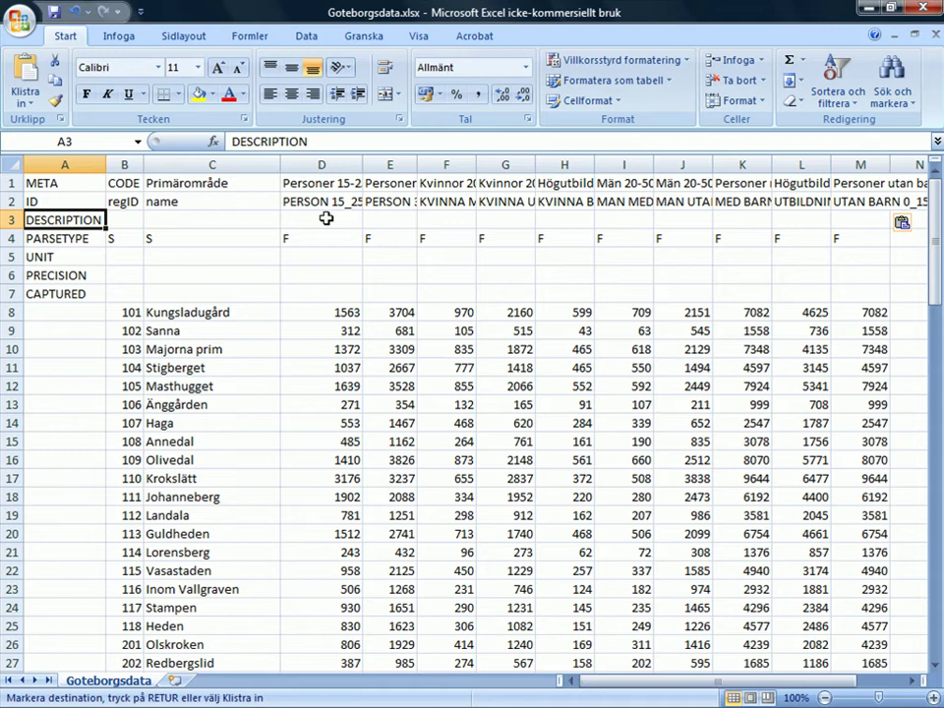
Enter antal as the UNIT of column D and fill it across the data columns through M
click(54, 257)
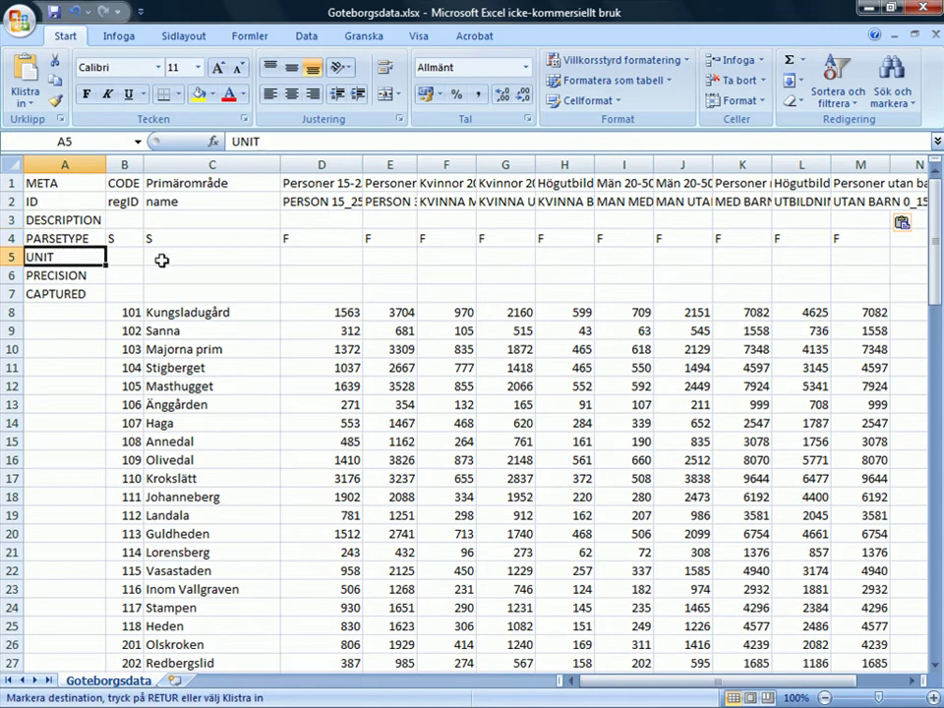
click(333, 256)
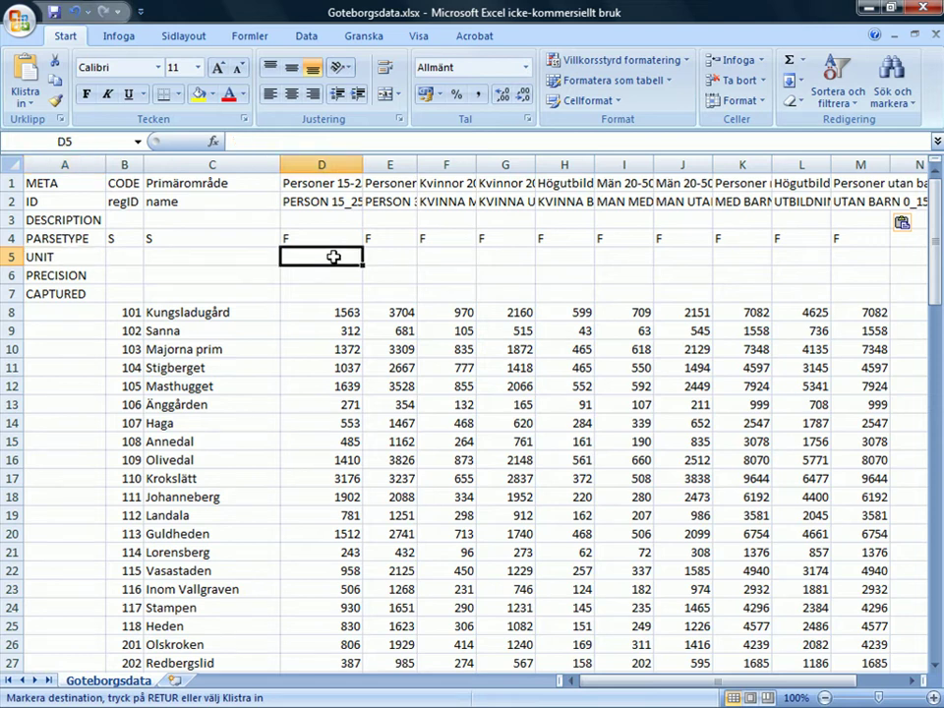
text(an)
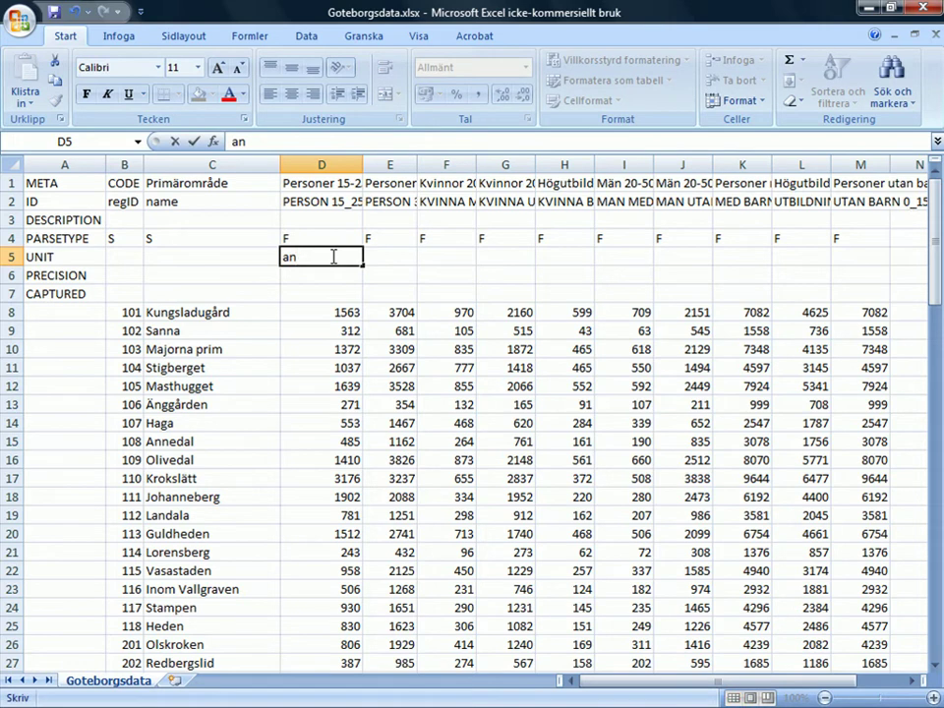
text(tal)
click(336, 287)
click(340, 255)
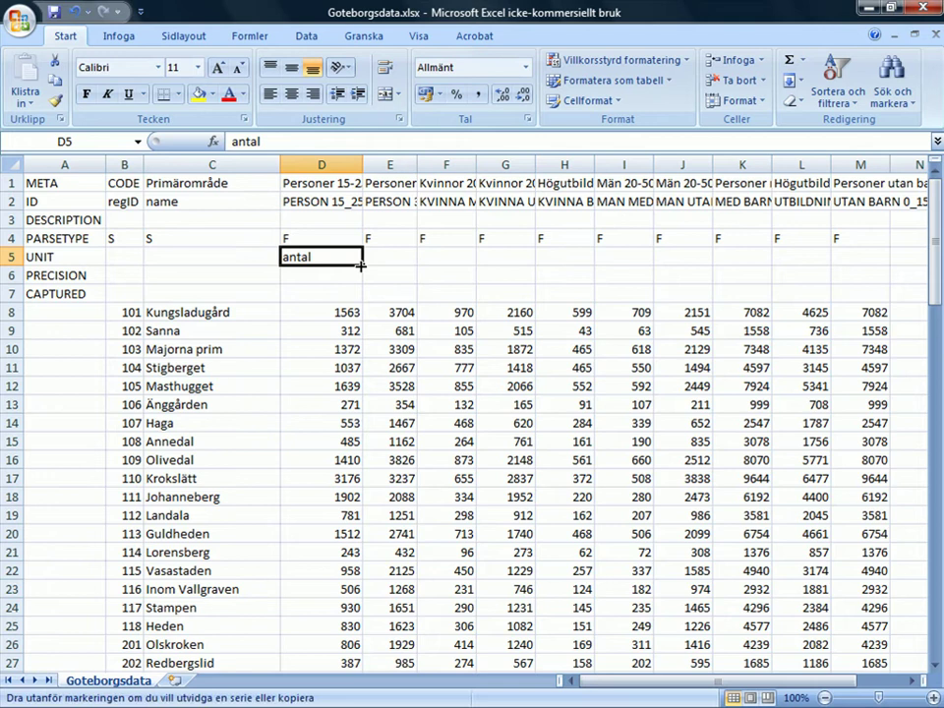
drag(361, 265, 865, 256)
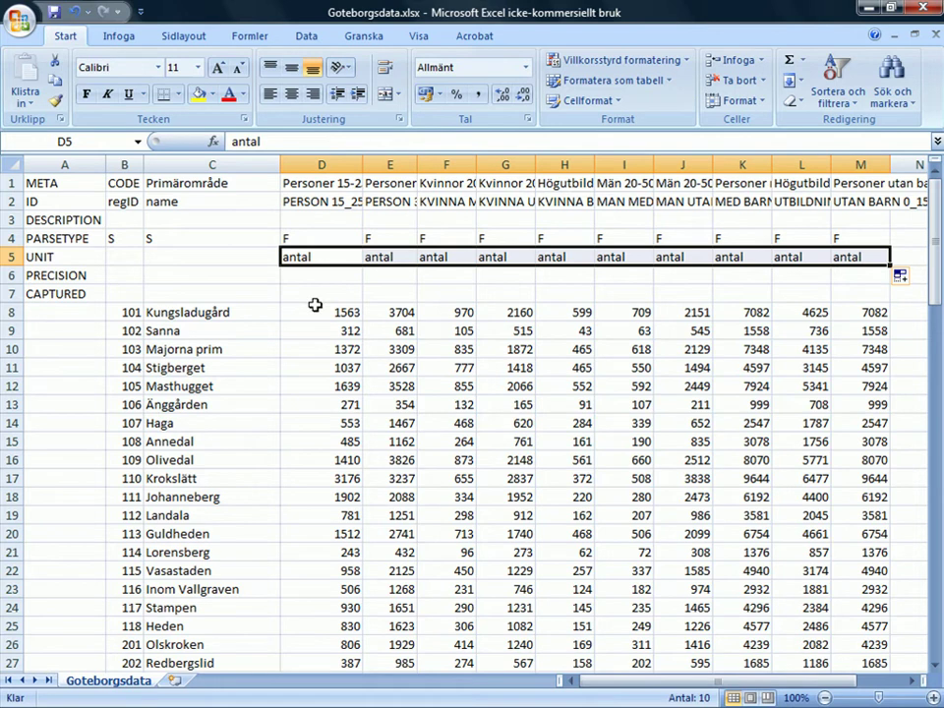
Enter PRECISION values of 1 for column D, 1 for column E and 0 for column F
click(76, 276)
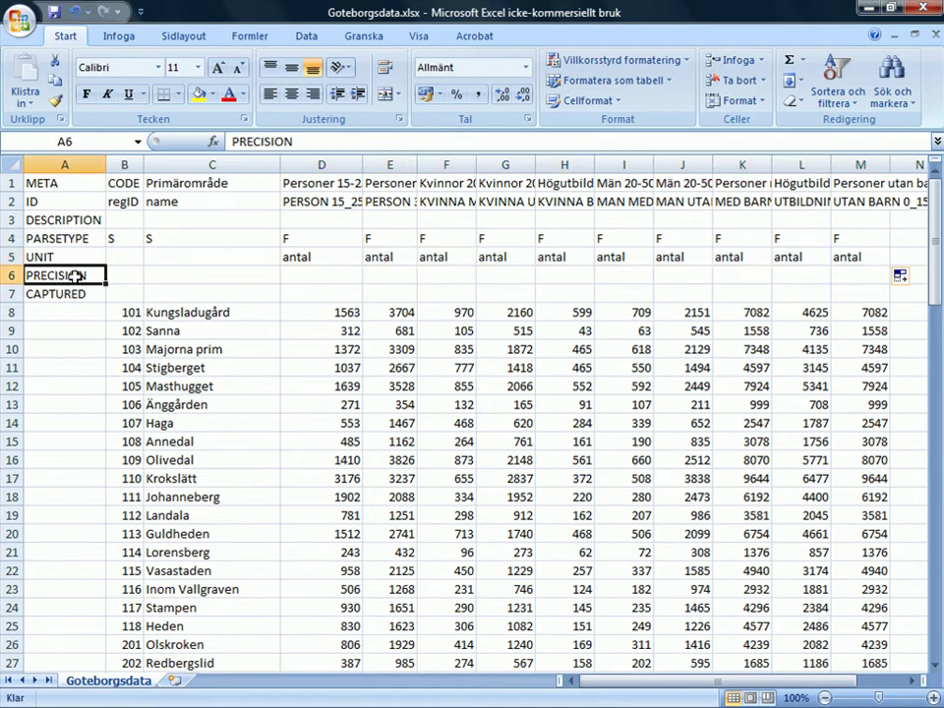
click(331, 279)
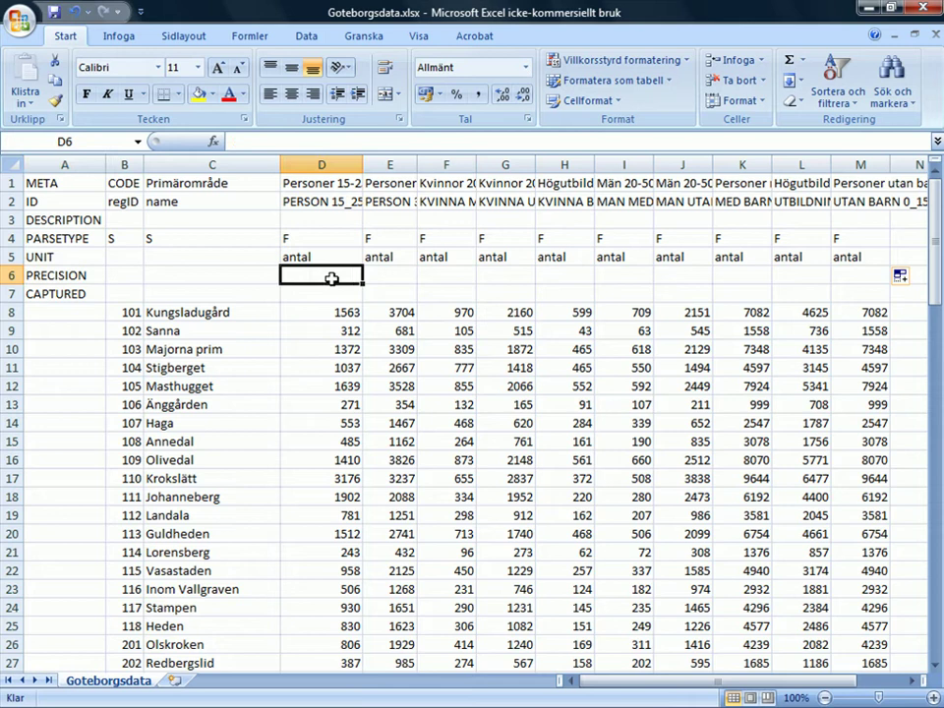
text(1)
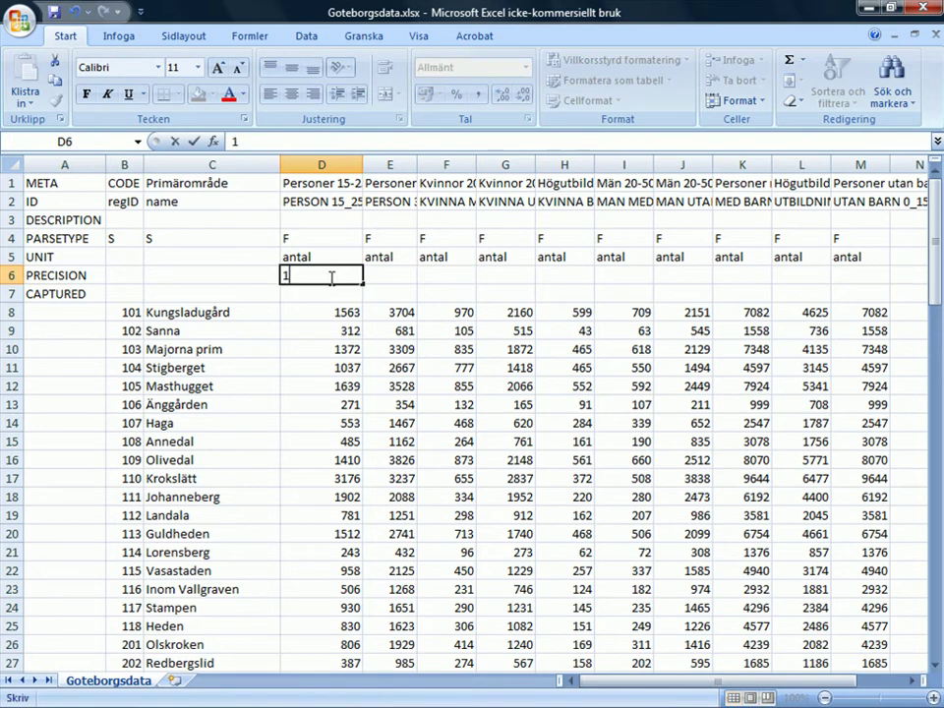
key(Tab)
text(1)
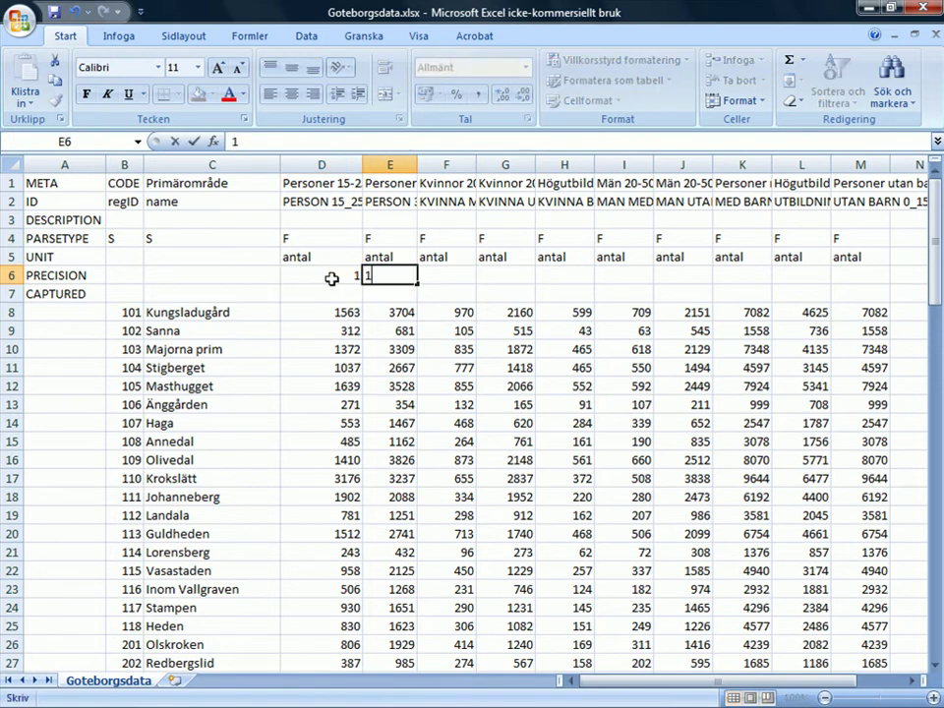
key(Tab)
text(0)
key(Tab)
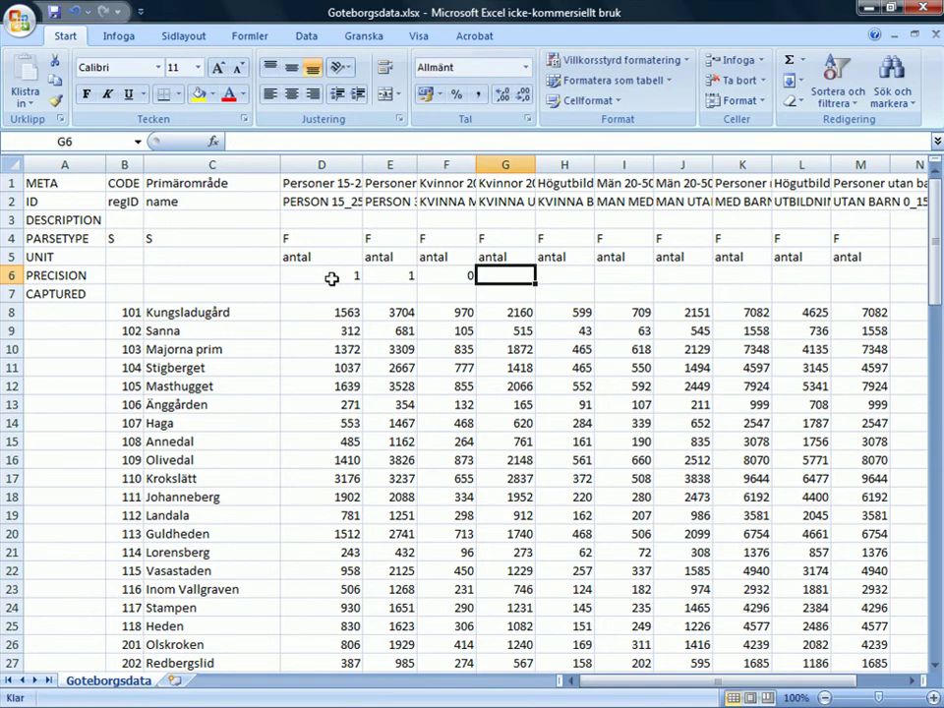
Enter 2009 as the CAPTURED year for columns D, E and F
click(44, 294)
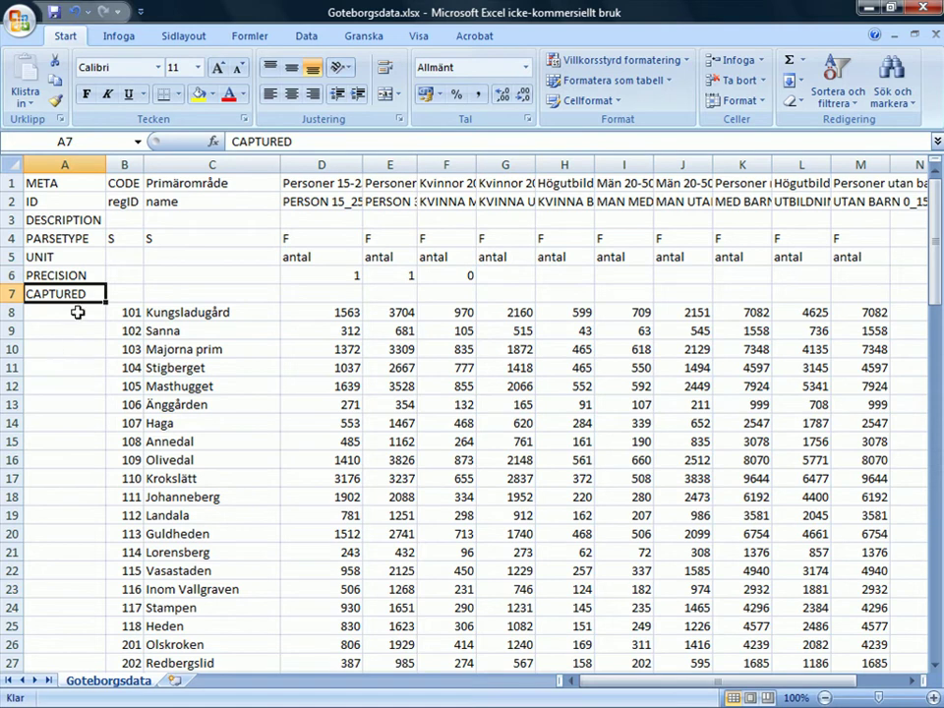
click(334, 293)
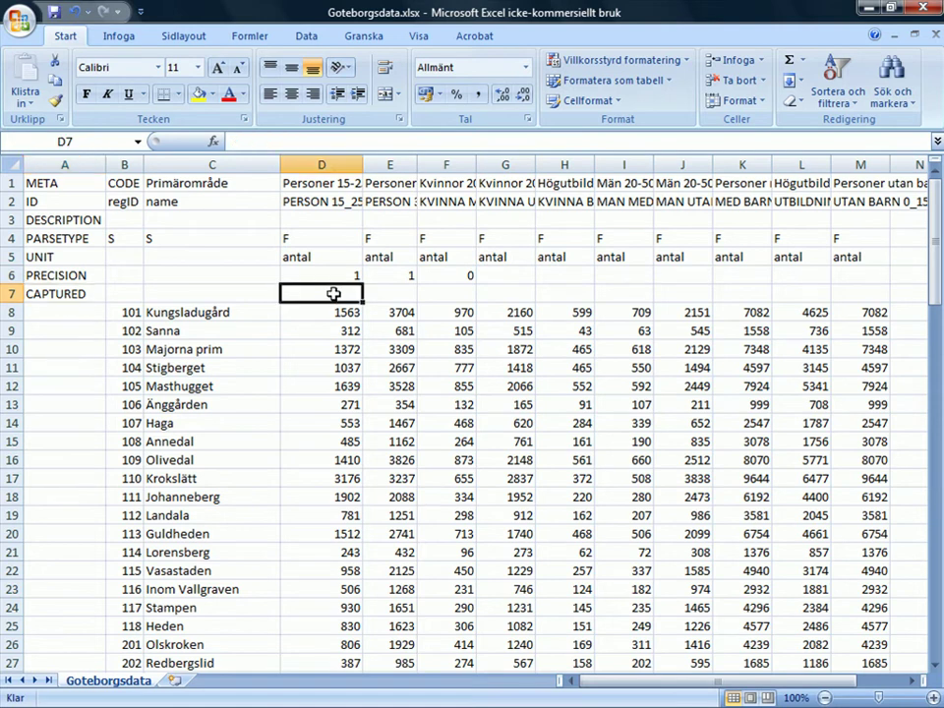
text(2009)
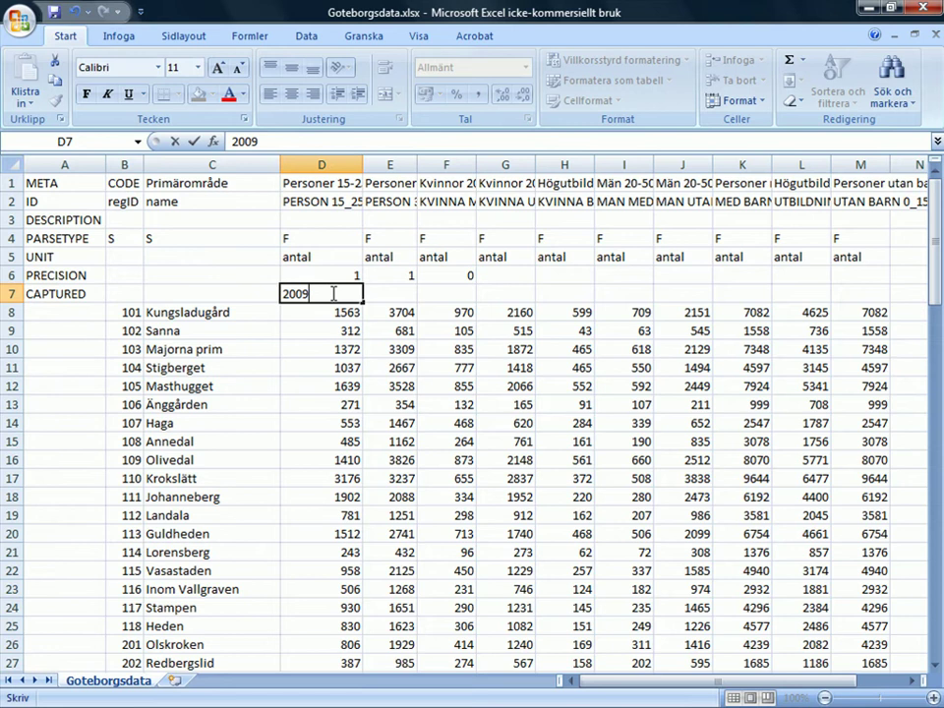
click(408, 301)
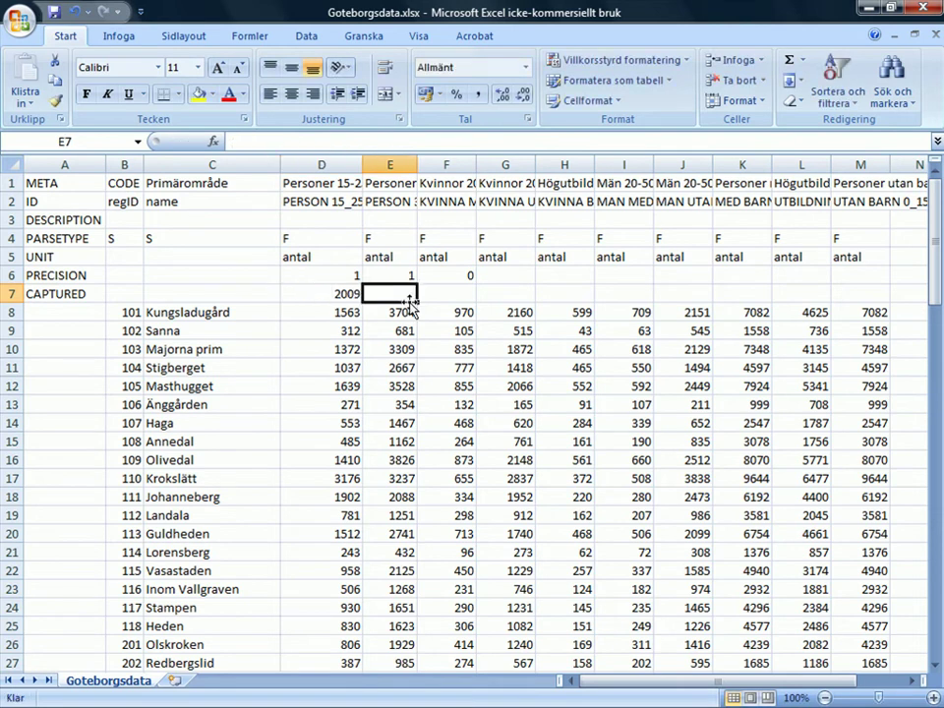
text(2009)
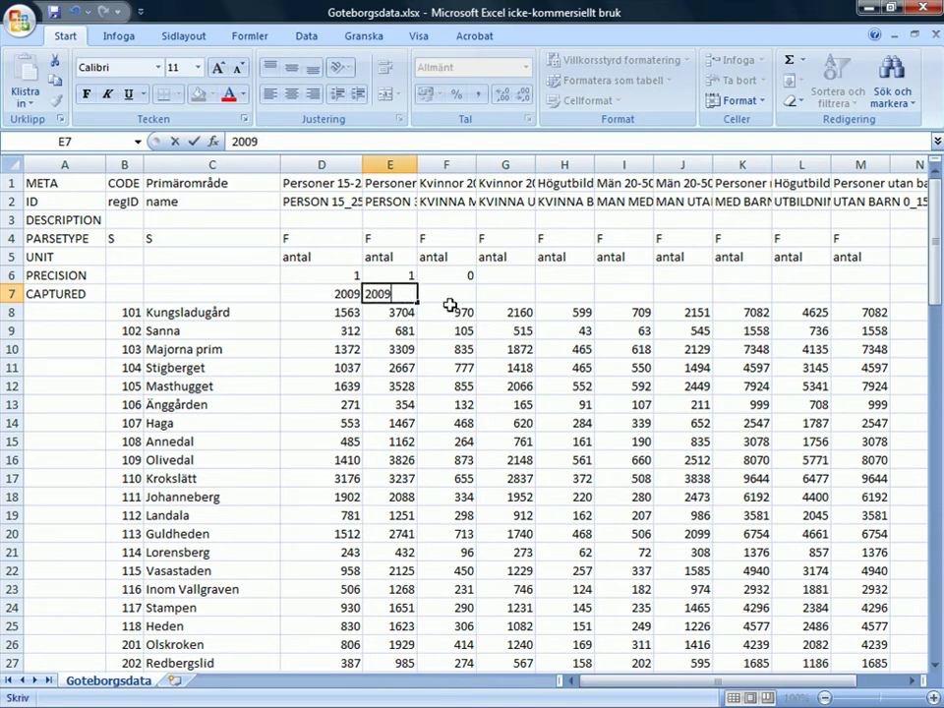
click(453, 294)
text(200)
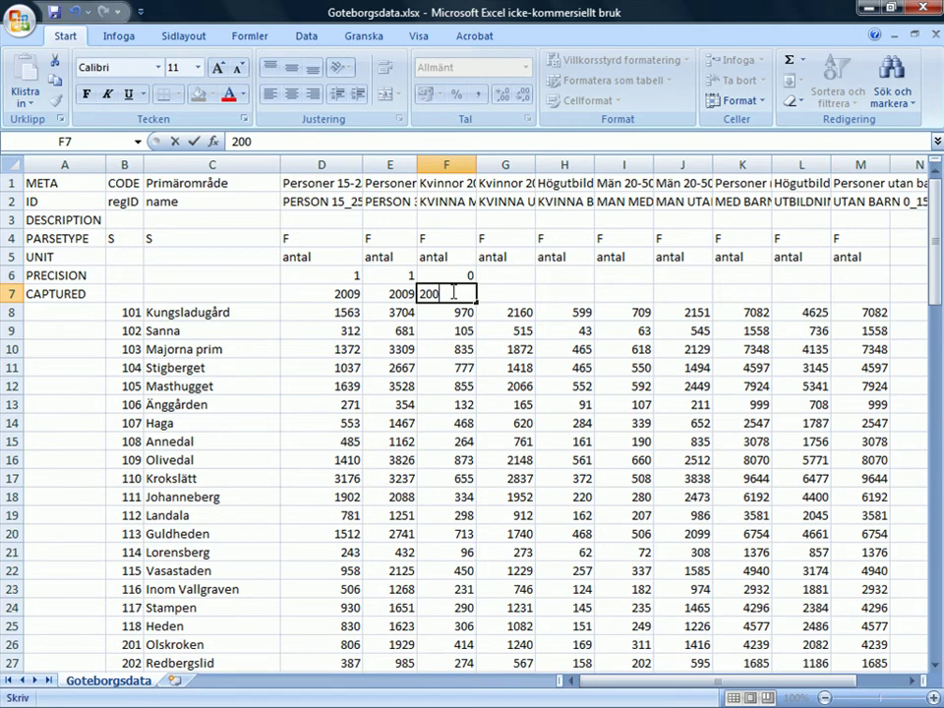
text(9)
click(447, 330)
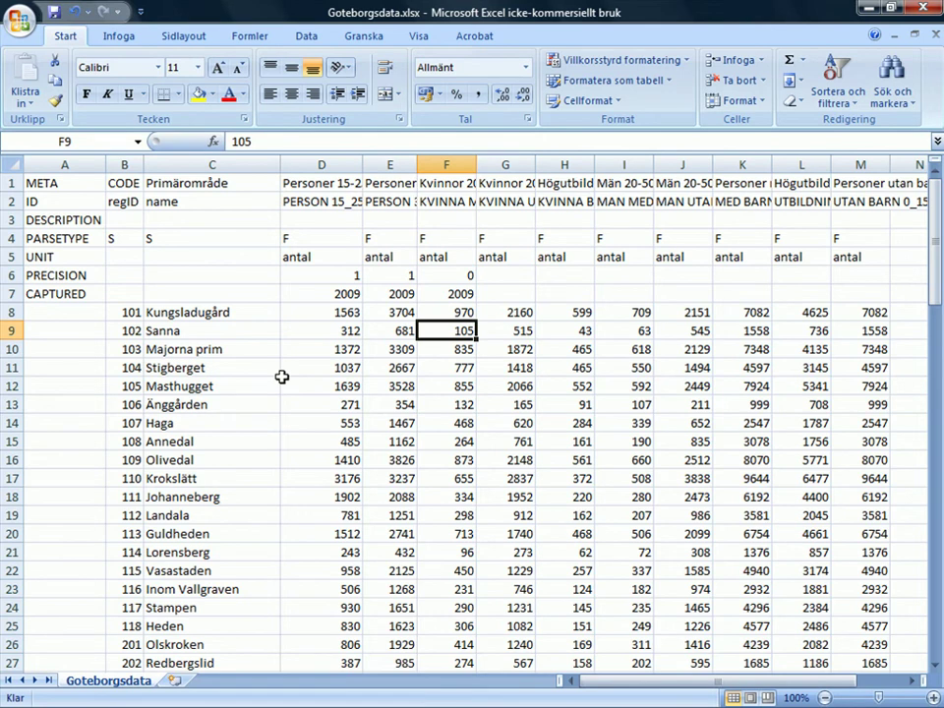
Switch to the Flerårsdata workbook and examine its SLICE row and the repeated identifiers in the ID row
click(78, 294)
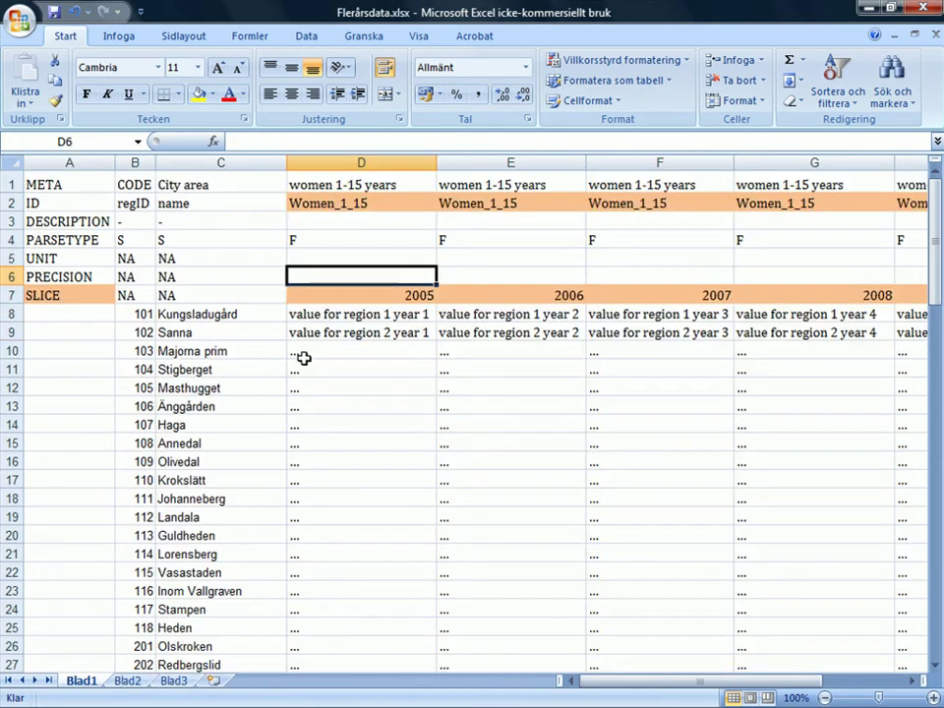
click(80, 296)
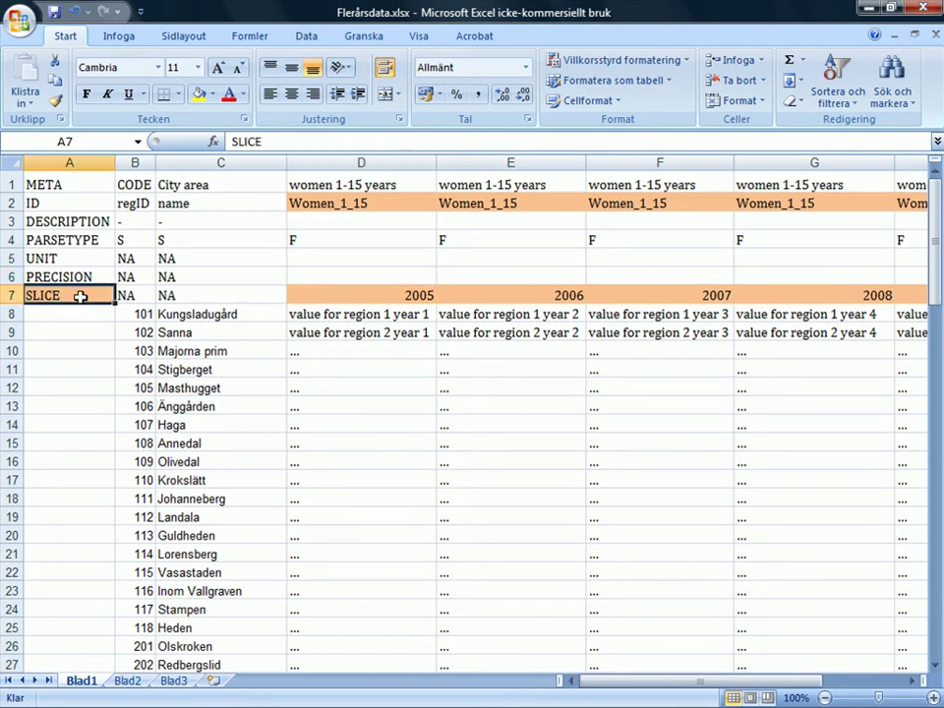
click(337, 296)
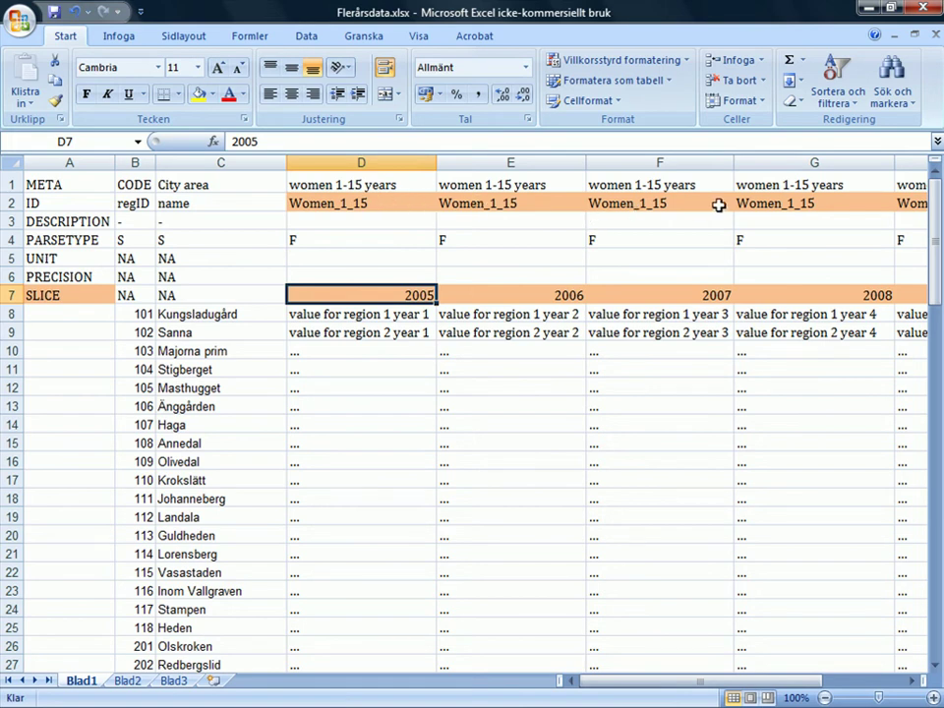
click(374, 202)
click(494, 203)
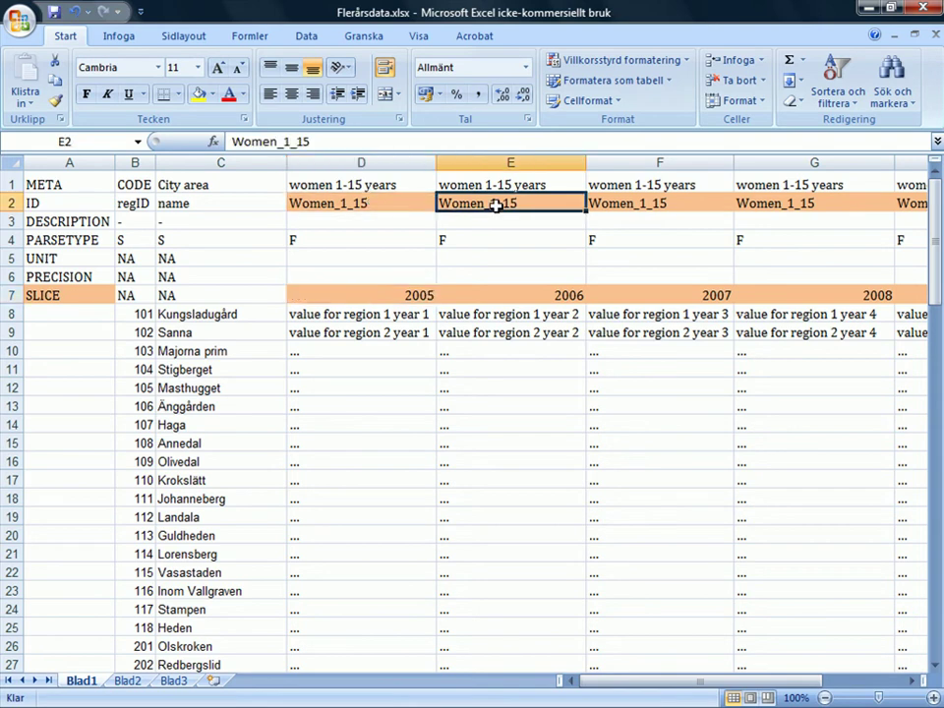
click(628, 205)
click(783, 203)
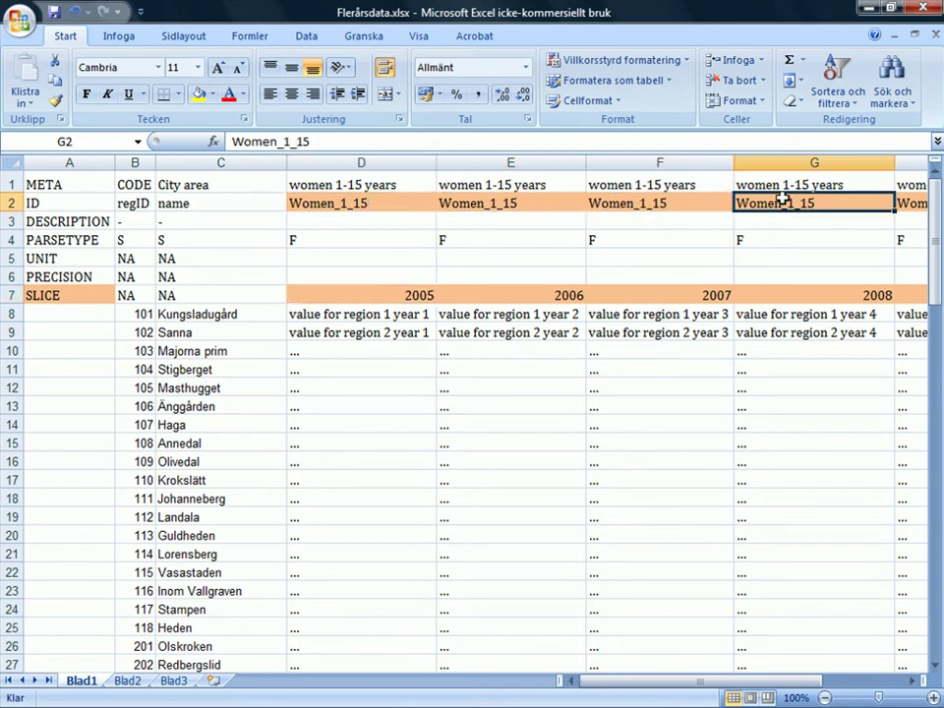
click(906, 204)
Examine the yearly values of region 101 in columns D to G, and return to the SLICE row label
click(359, 314)
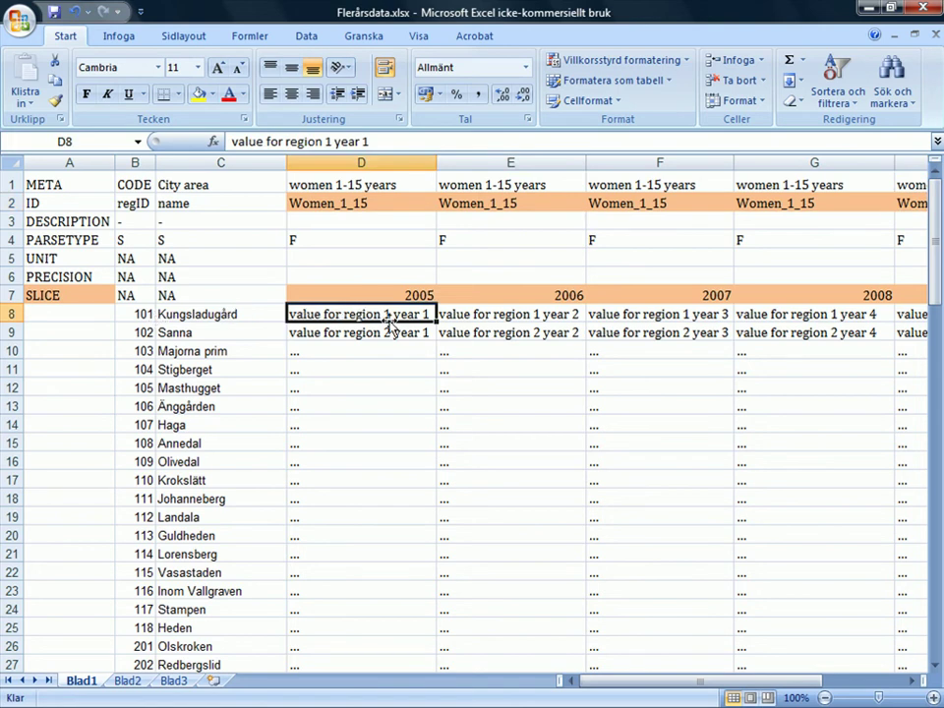
click(467, 316)
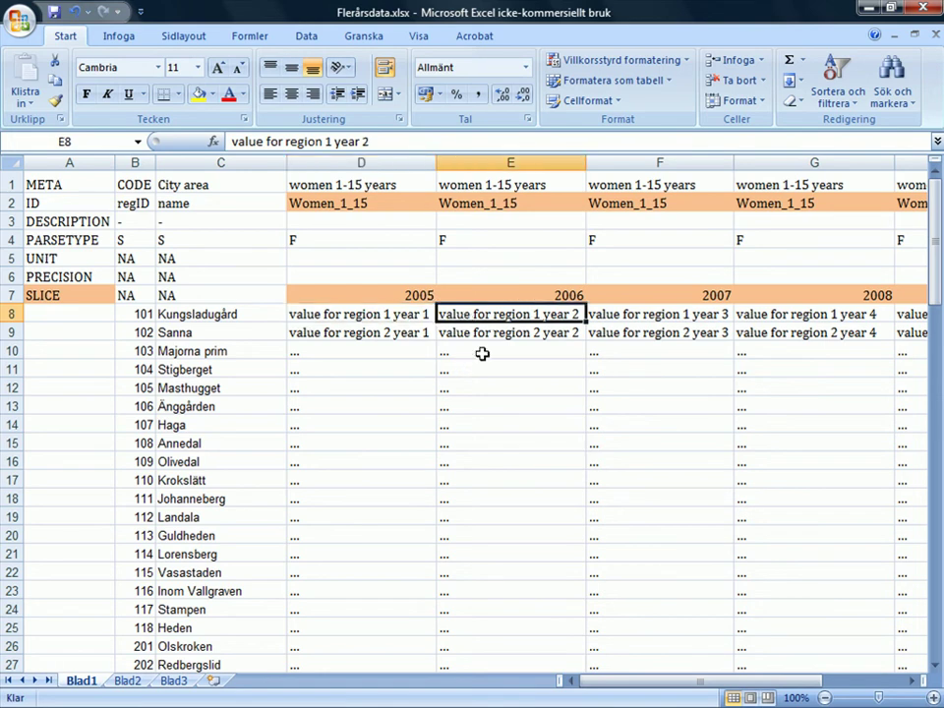
click(660, 314)
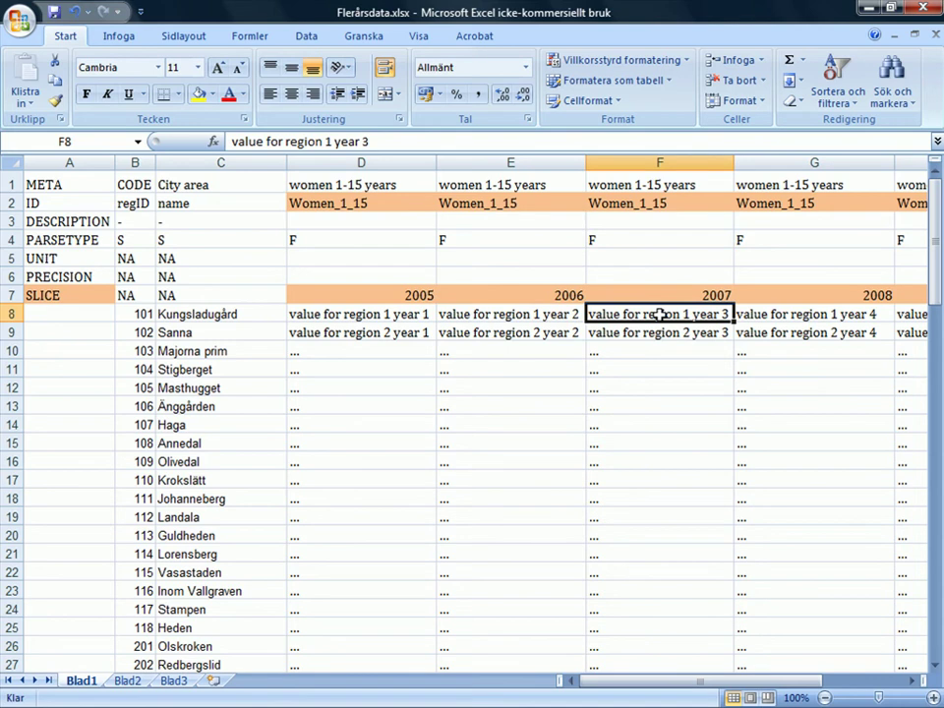
click(773, 316)
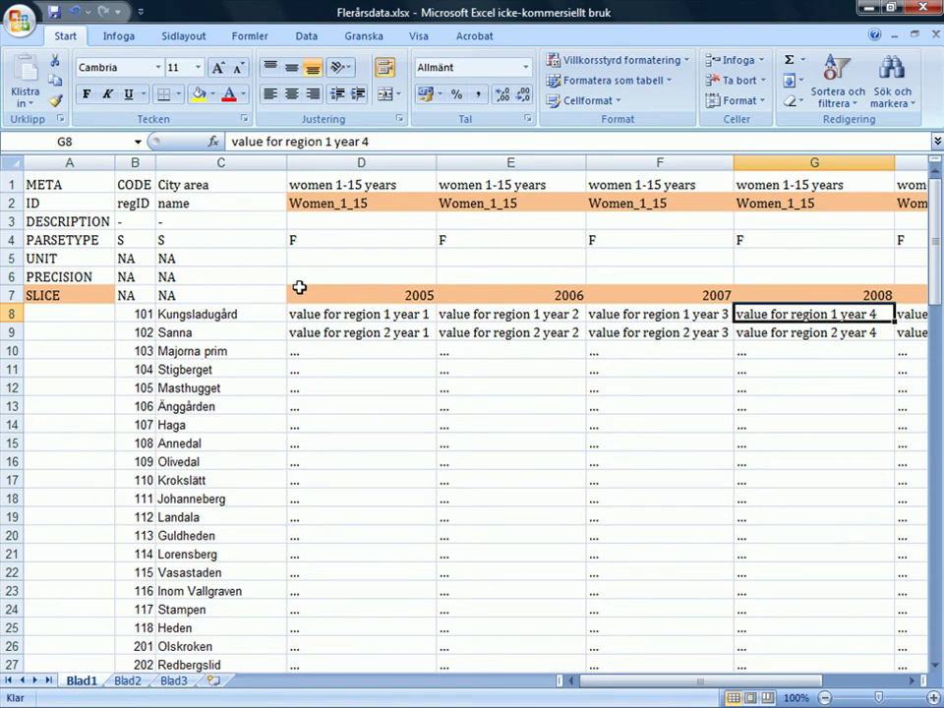
key(Up)
key(Home)
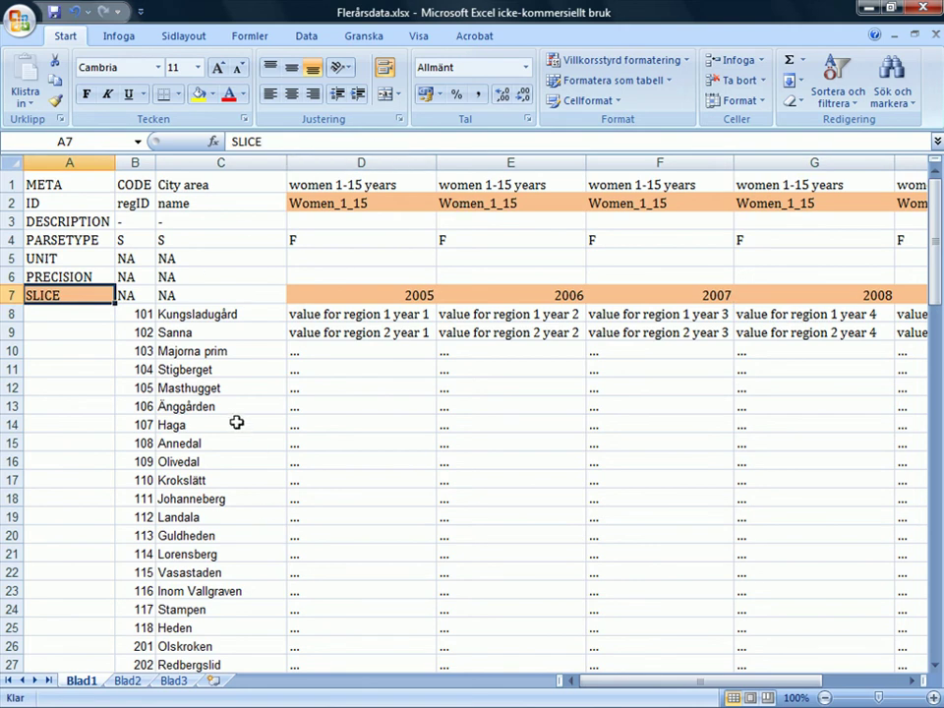
Switch to the Goteborgsdata2 workbook and save it as the Unicode text file Goteborgsdata2.txt, keeping that format despite incompatible features
key(ctrl+Tab)
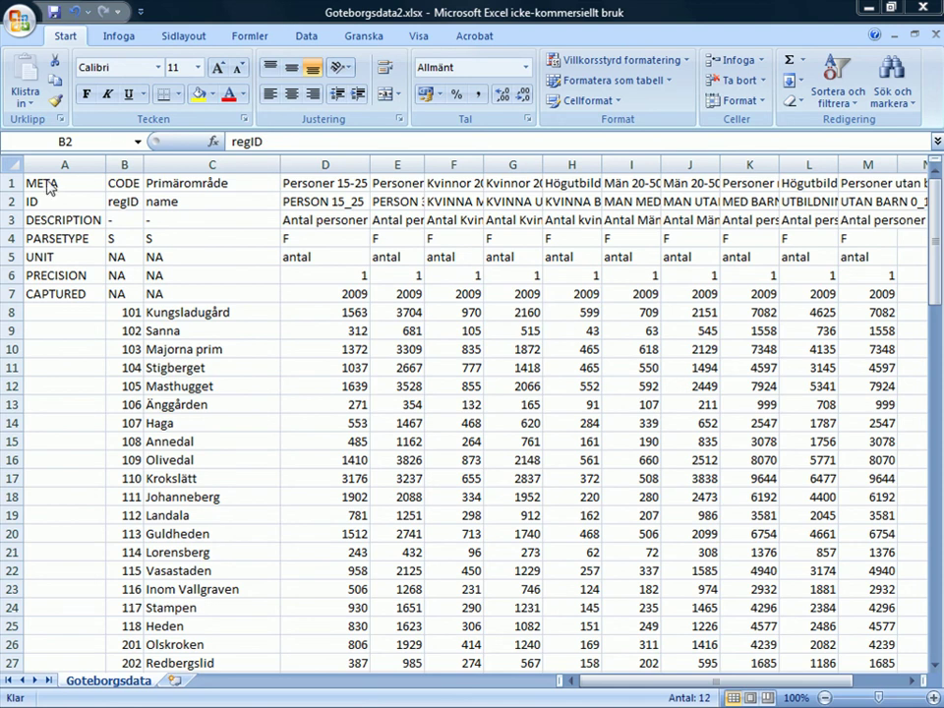
click(23, 20)
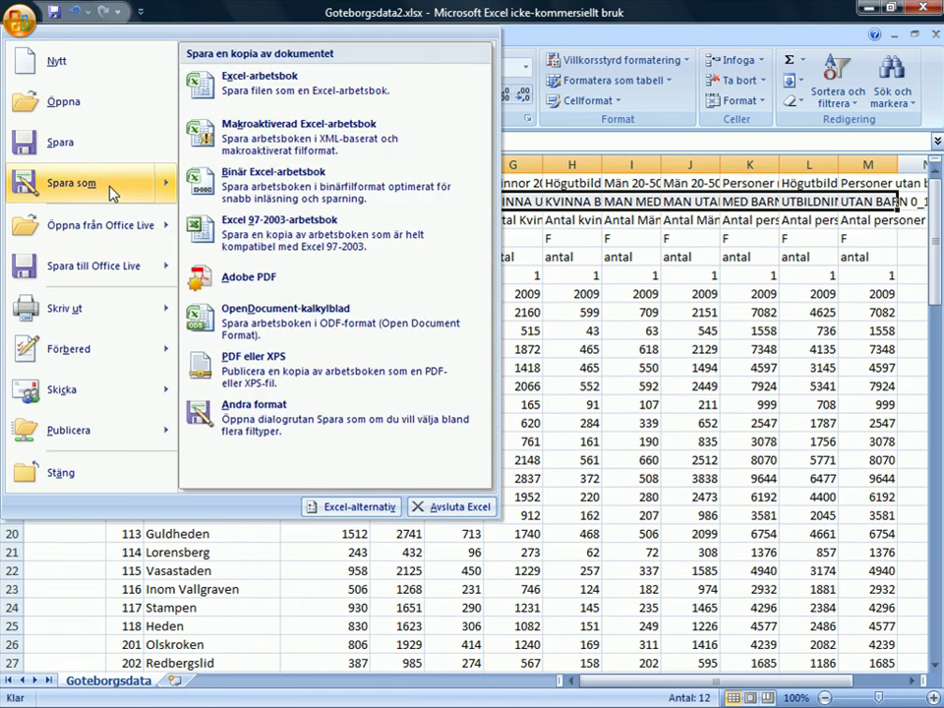
click(113, 193)
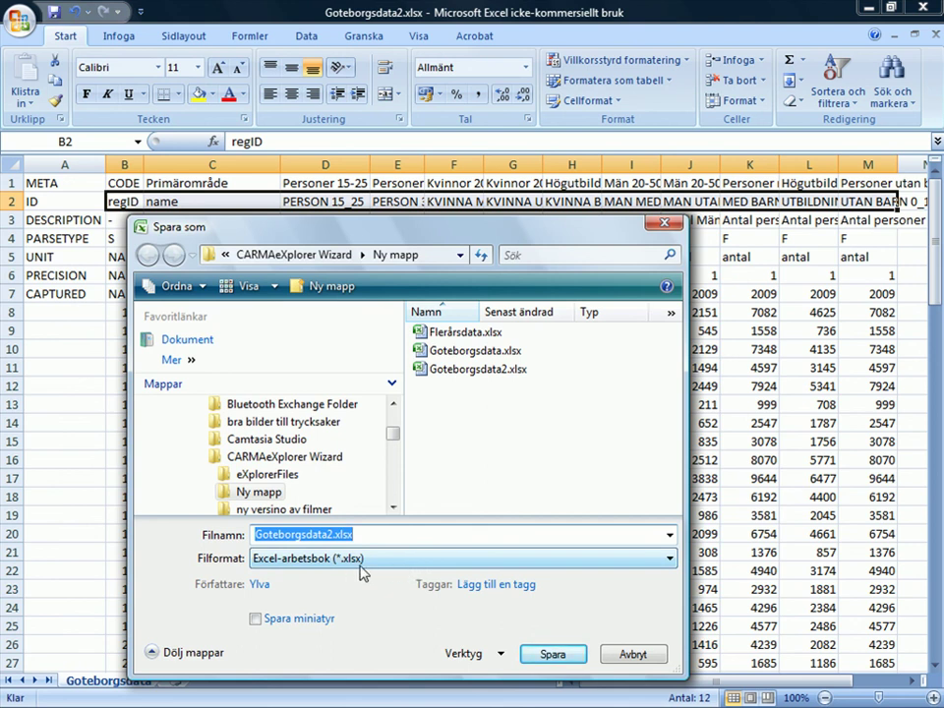
click(667, 559)
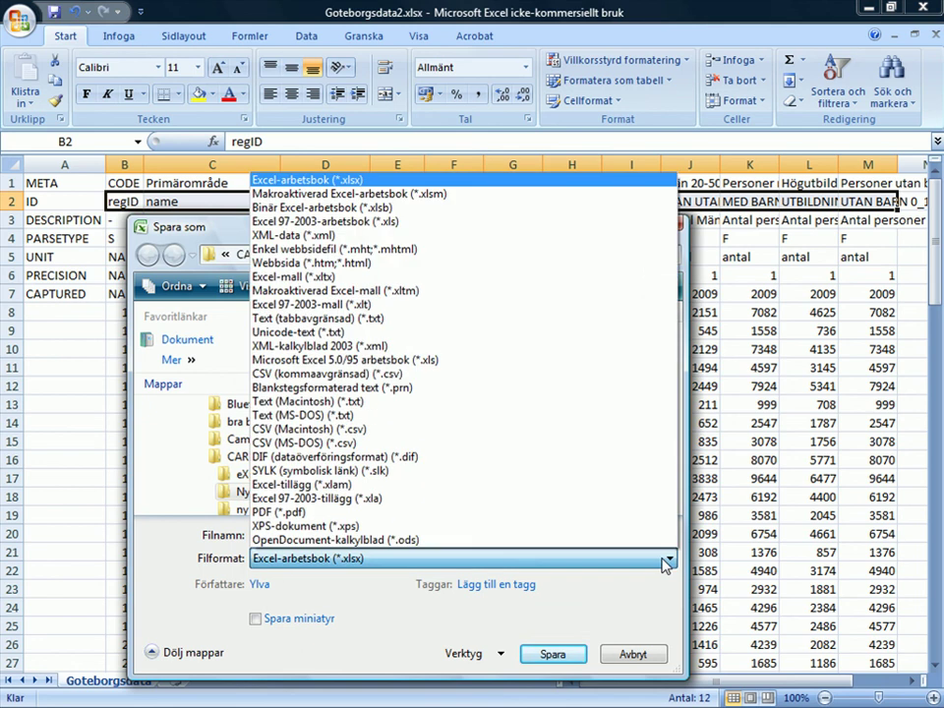
click(364, 339)
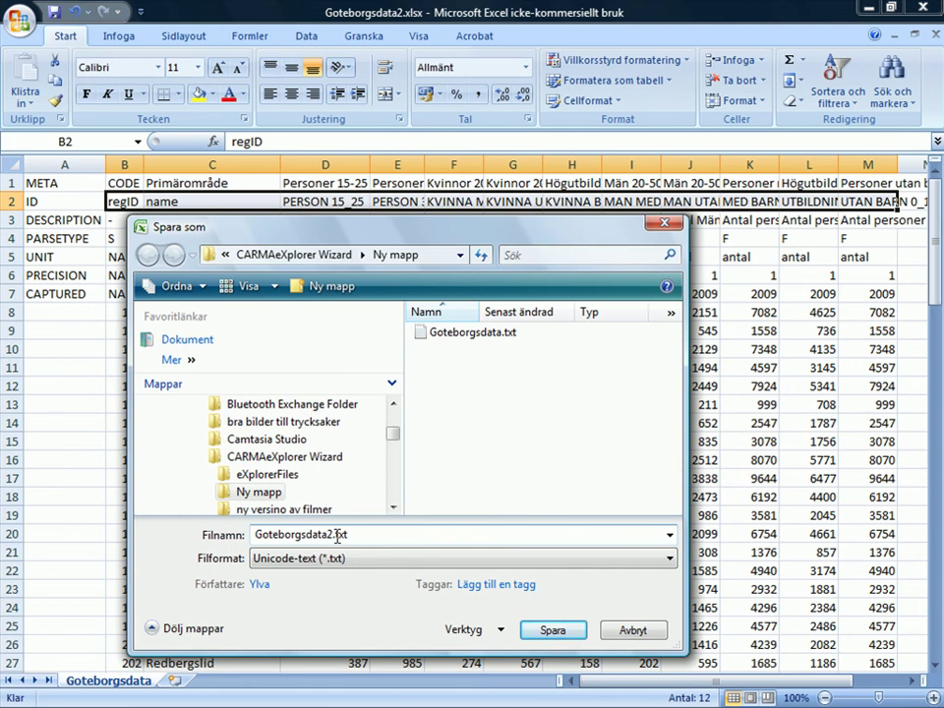
click(569, 637)
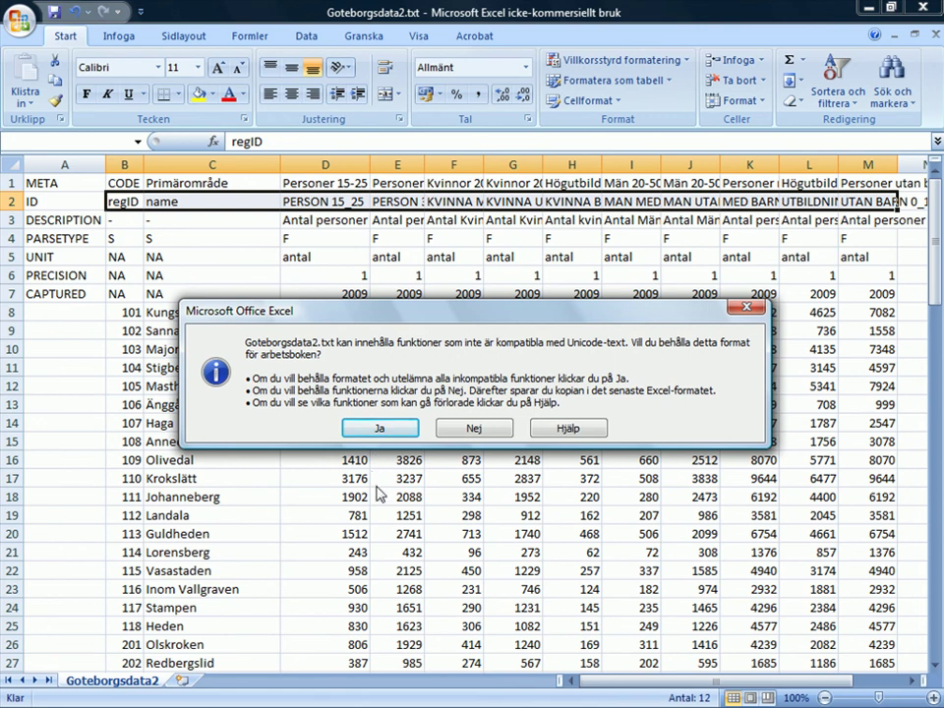
click(389, 430)
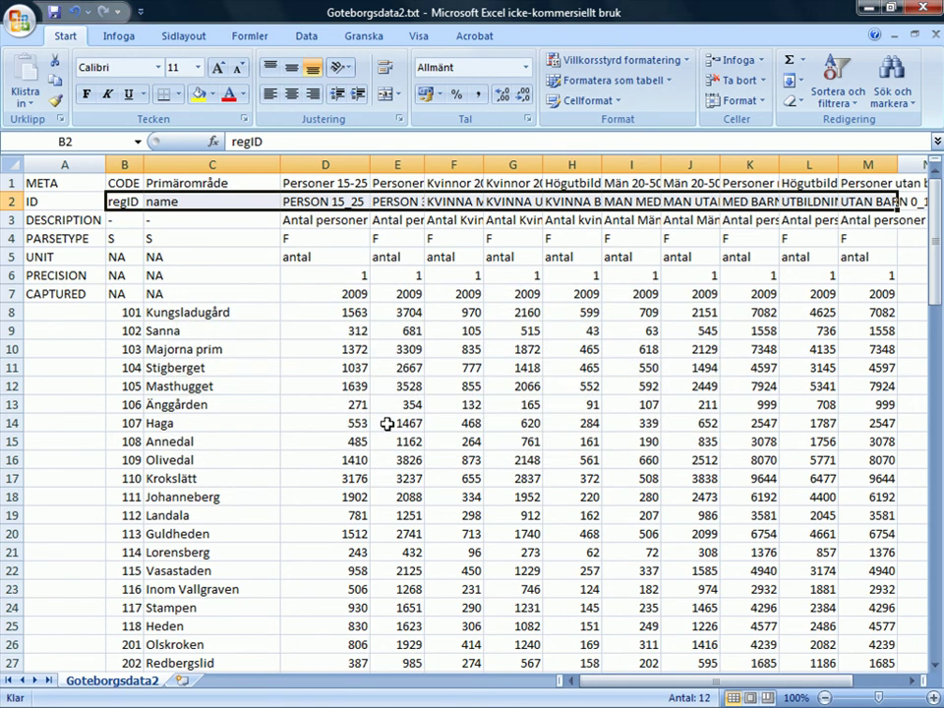